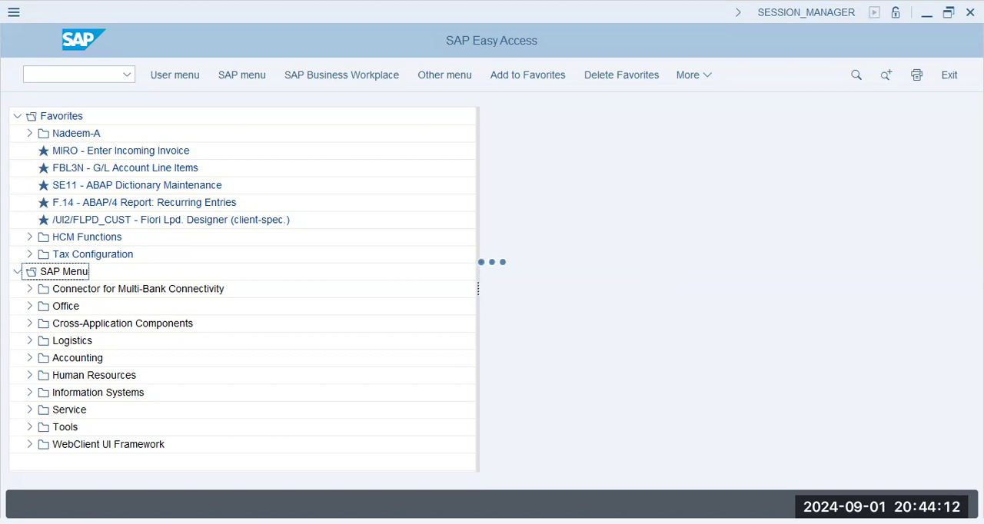
- Open the SPRO implementation guide and expand Enterprise Structure, Definition, and Financial Accounting
type("spro")
key("Return")
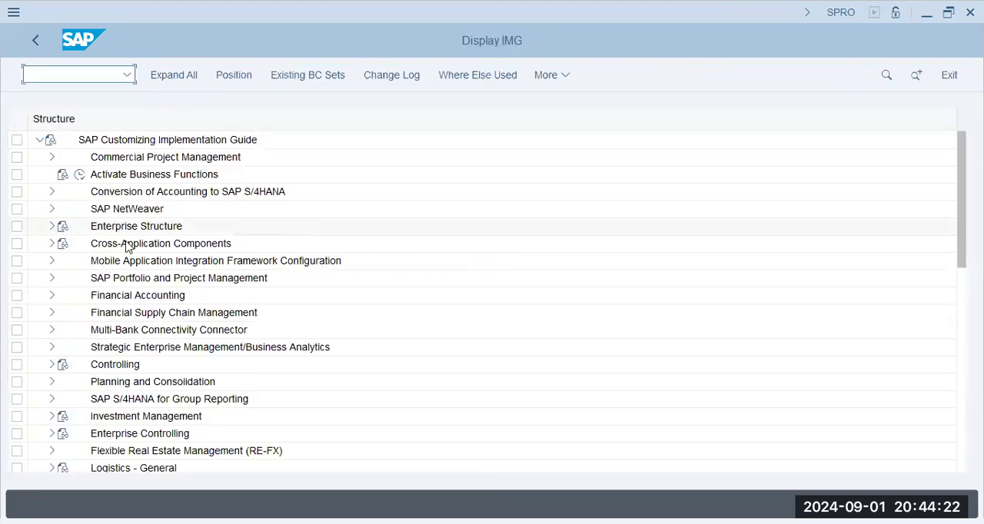
left_click(125, 230)
left_click(51, 226)
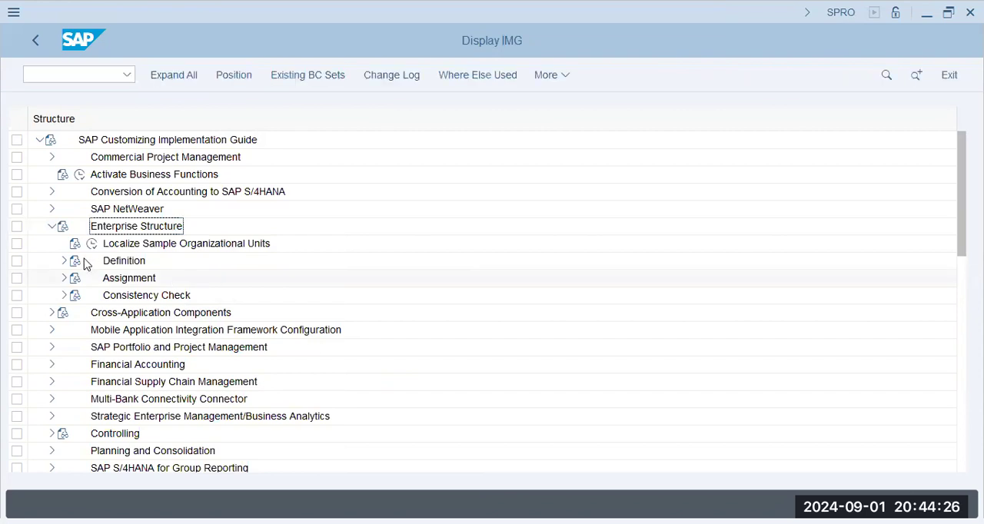
left_click(64, 261)
left_click(107, 262)
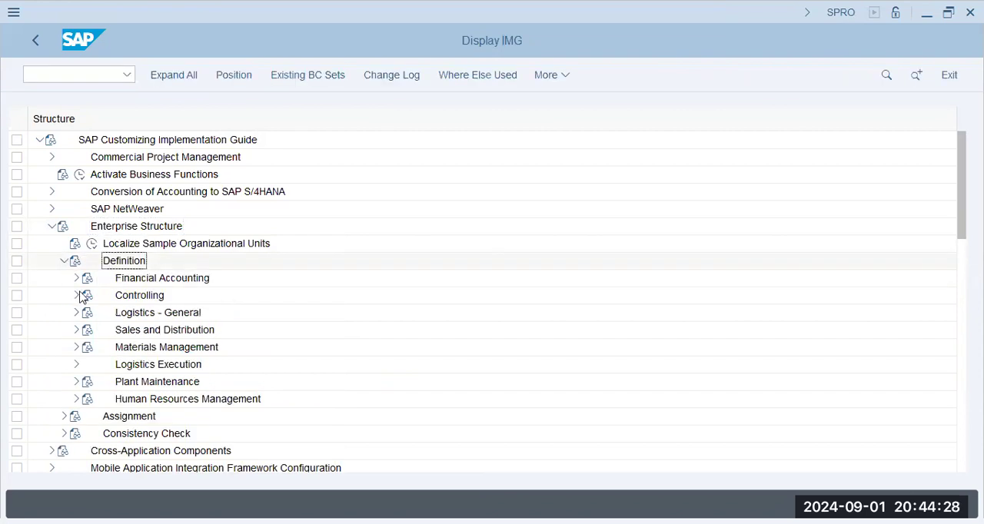
left_click(76, 278)
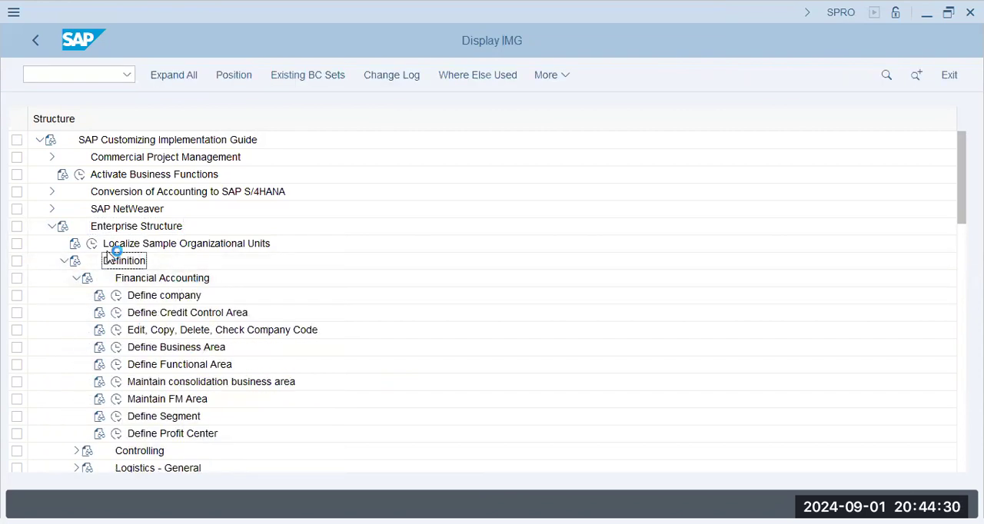
- Open the Edit, Copy, Delete, Check Company Code activity under Financial Accounting
left_click(154, 228)
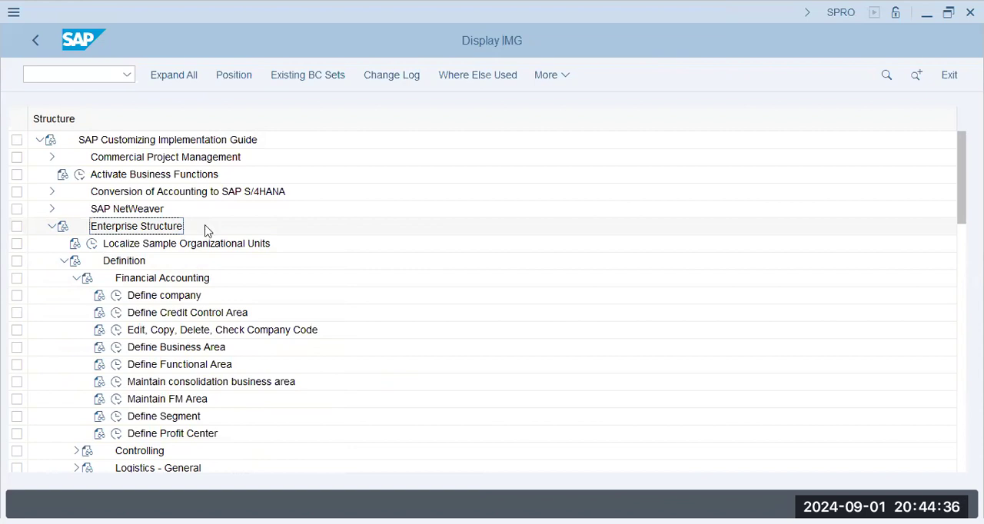
left_click(232, 252)
left_click(138, 263)
left_click(162, 229)
left_click(154, 296)
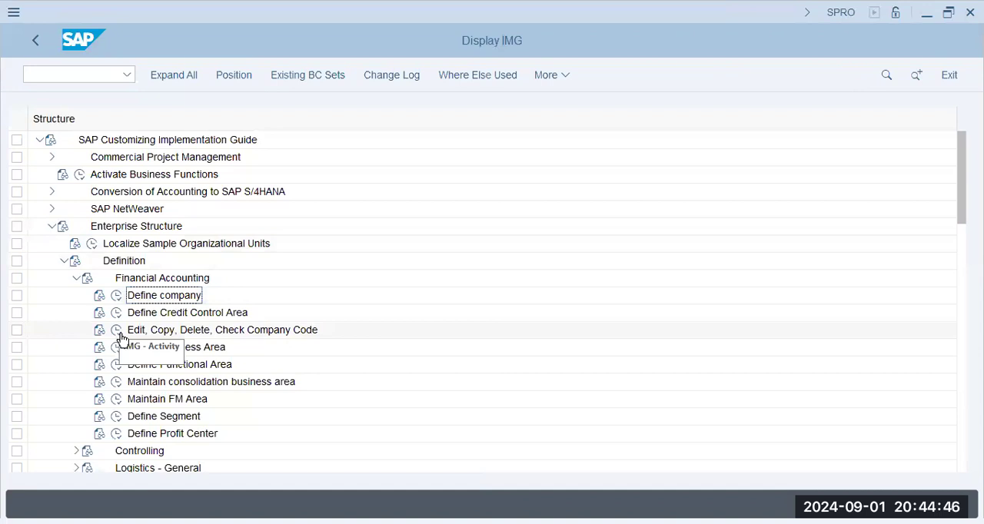
left_click(119, 332)
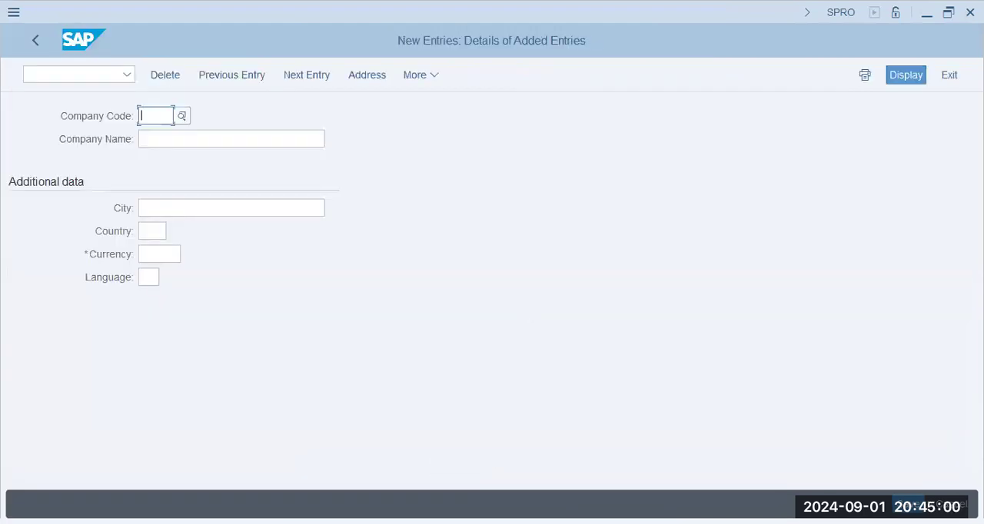
- Enter BAP9 as the new company code and BAP-9 Group as its company name
type("BAP9")
key("Tab")
type("BAP9")
key("BackSpace")
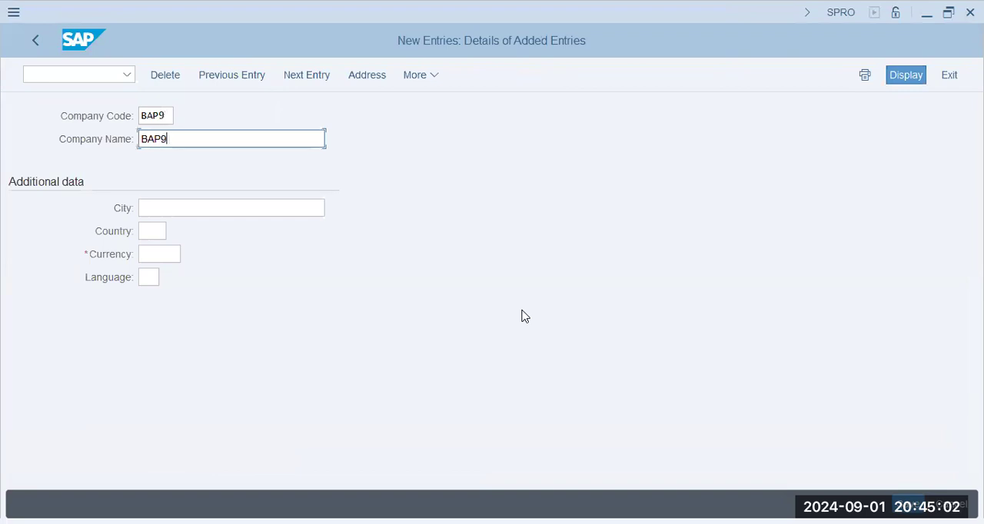
type("9 GROUP")
key("BackSpace")
key("BackSpace")
key("BackSpace")
key("BackSpace")
key("BackSpace")
key("BackSpace")
key("BackSpace")
type("-9 Group")
key("Tab")
- Set the company code's city to Dubai, country AE, currency AED and language EN, and save the entry
type("Dubai")
key("Tab")
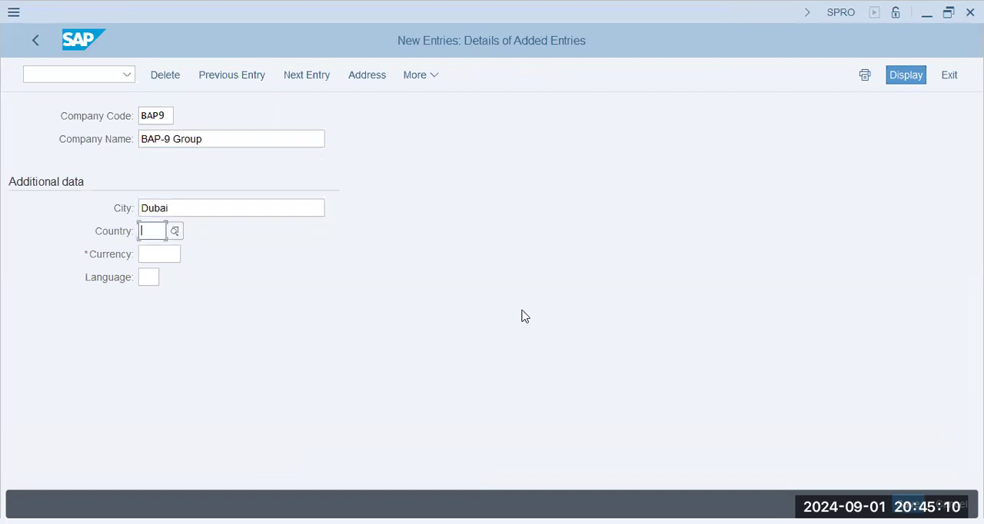
type("ae")
key("Tab")
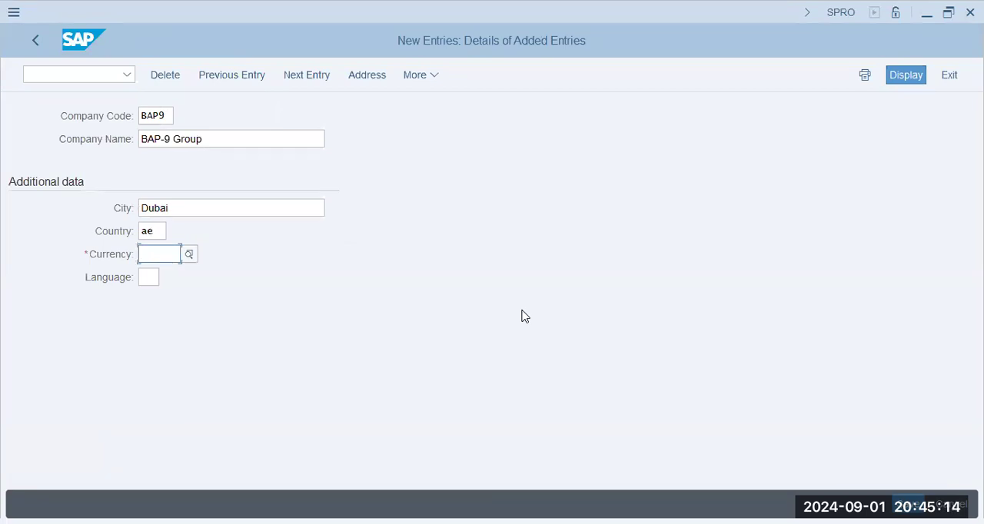
type("aed")
key("Tab")
type("en")
key("Return")
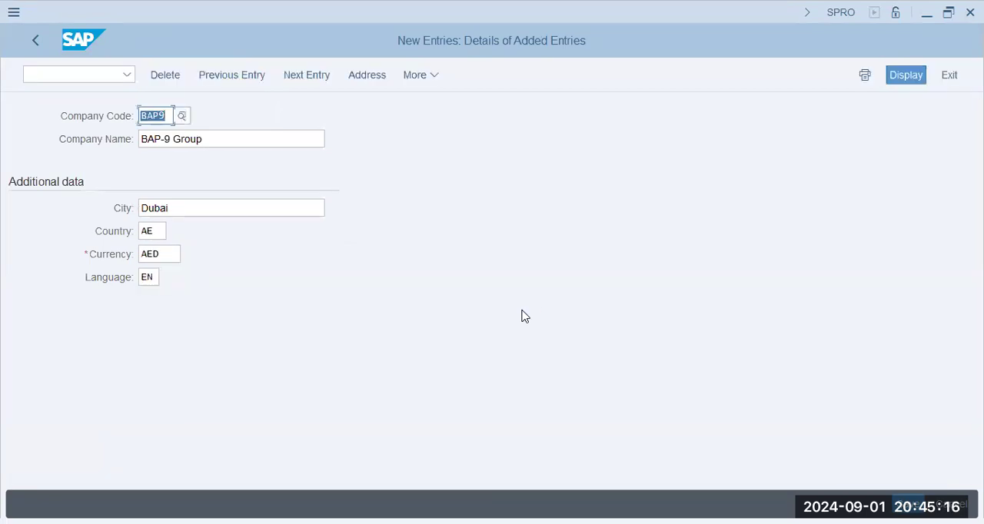
key("ctrl+s")
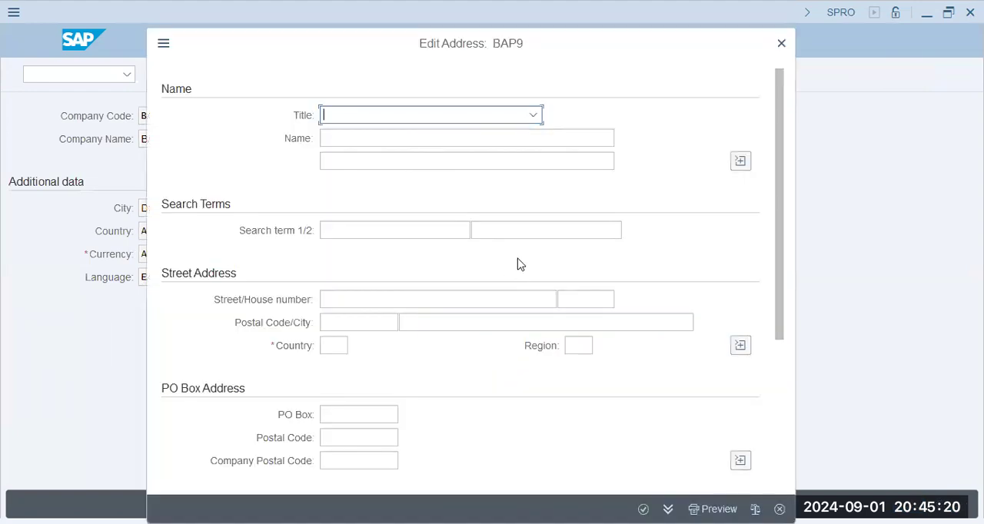
- Fill the BAP9 address with search terms BAP9 and BAP-9 Group Dubai, and the country AE
key("Tab")
key("Tab")
key("Tab")
type("B")
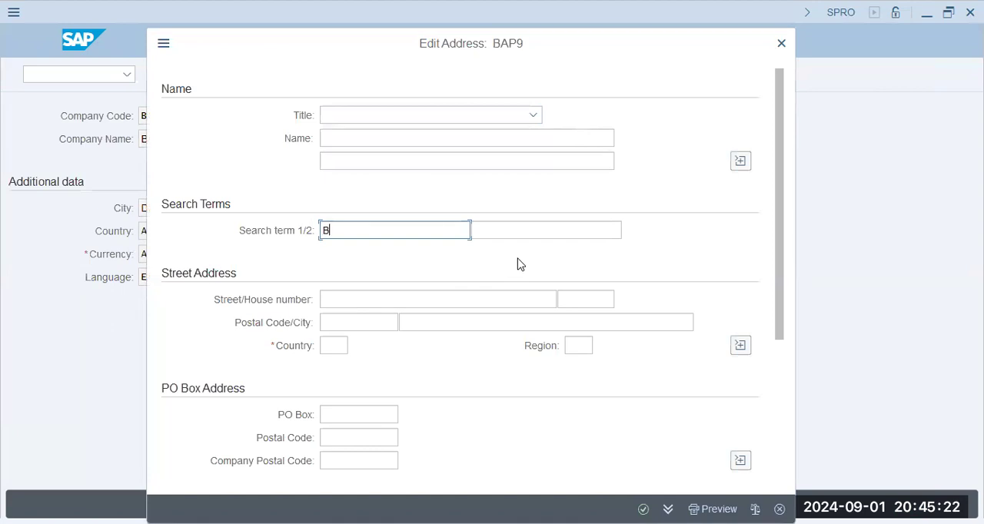
type("AP9-0")
key("BackSpace")
key("BackSpace")
key("Tab")
type("BAP-9 G")
key("BackSpace")
type("G")
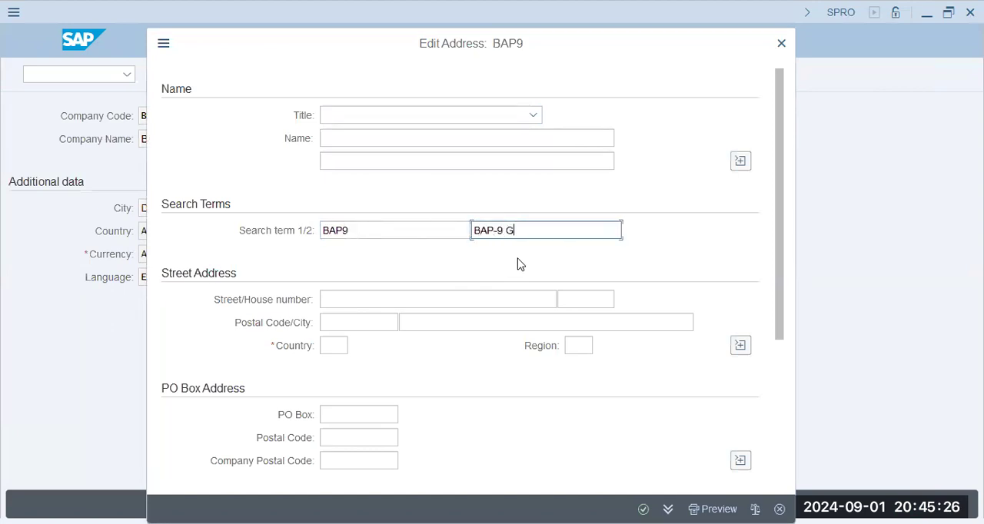
type("roup Dubai")
key("Tab")
key("Tab")
key("Tab")
key("Tab")
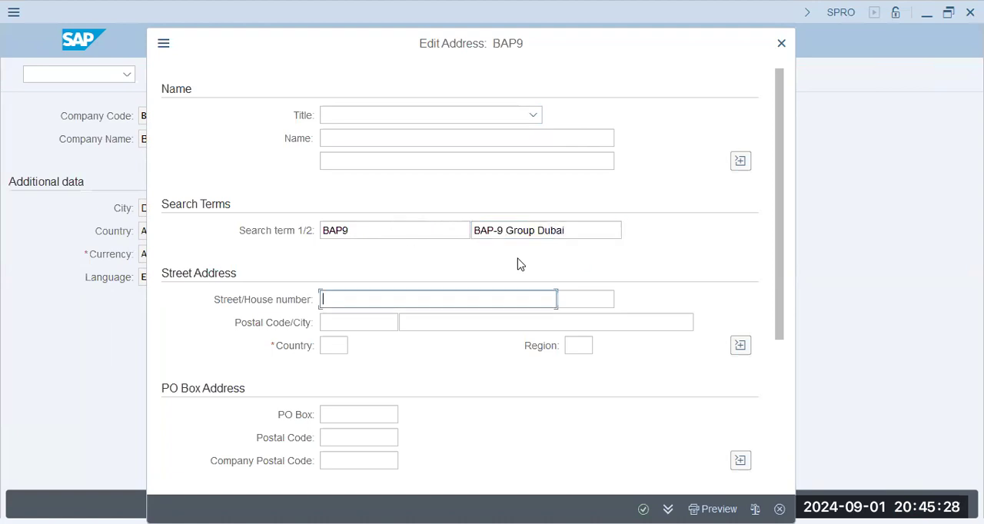
type("ae")
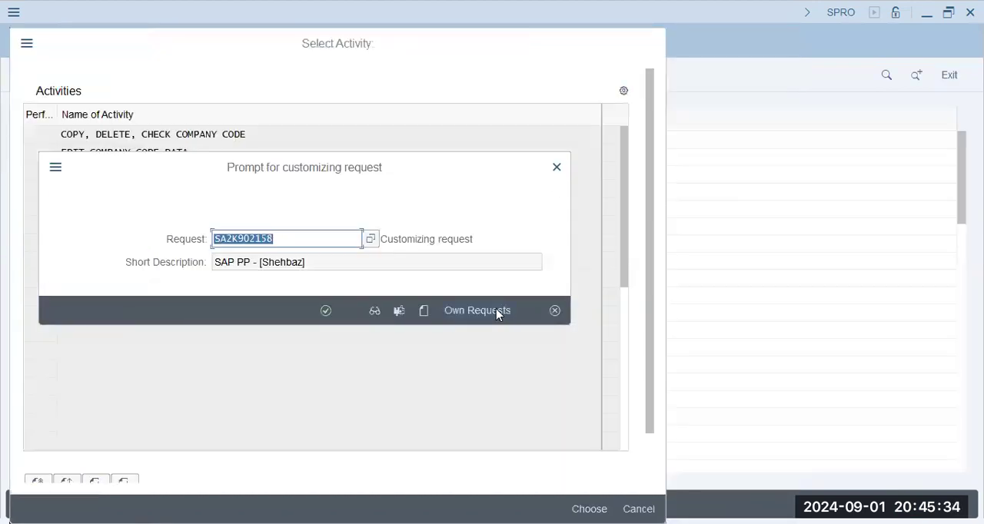
- Create a customizing request described as BAP9 - FICO Config with the person's name in brackets, and save the company code to it
left_click(490, 311)
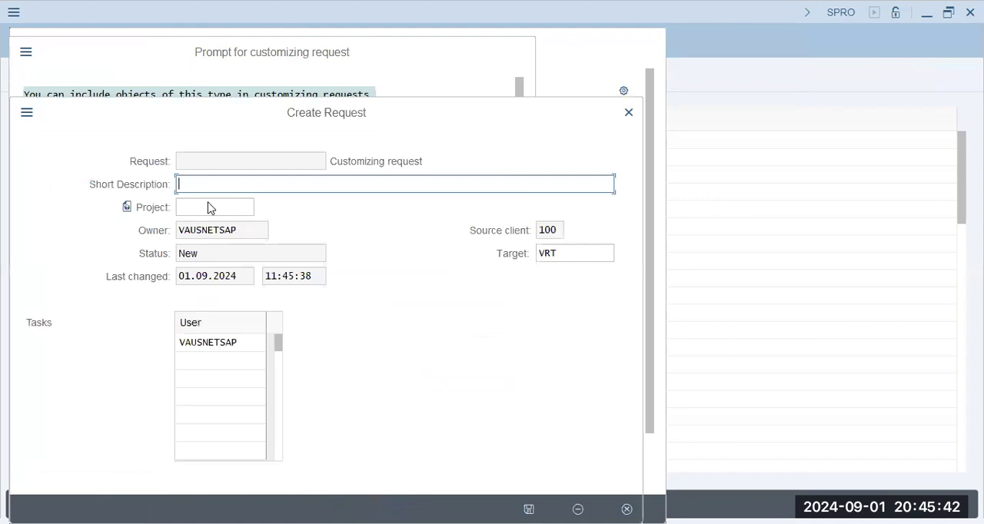
type("BAP9")
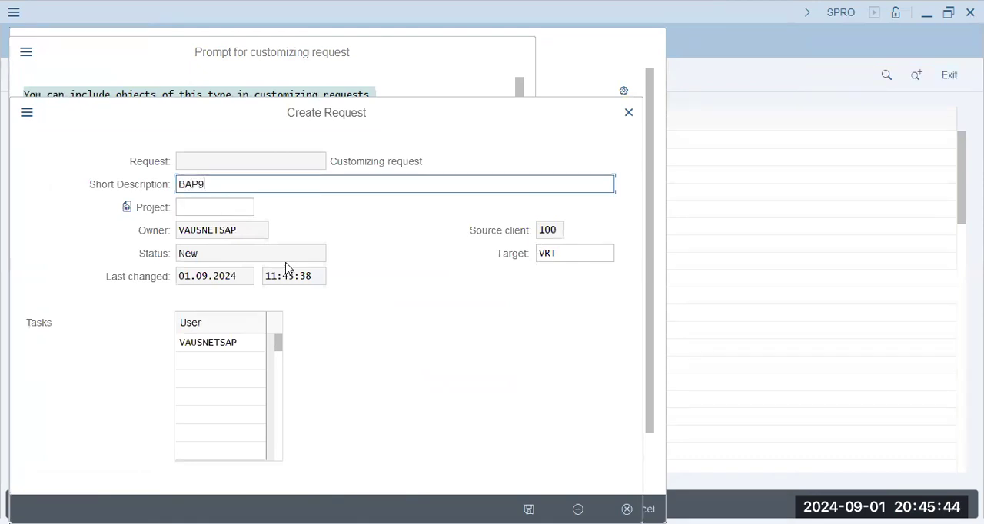
type(" - FICO Config [ 0")
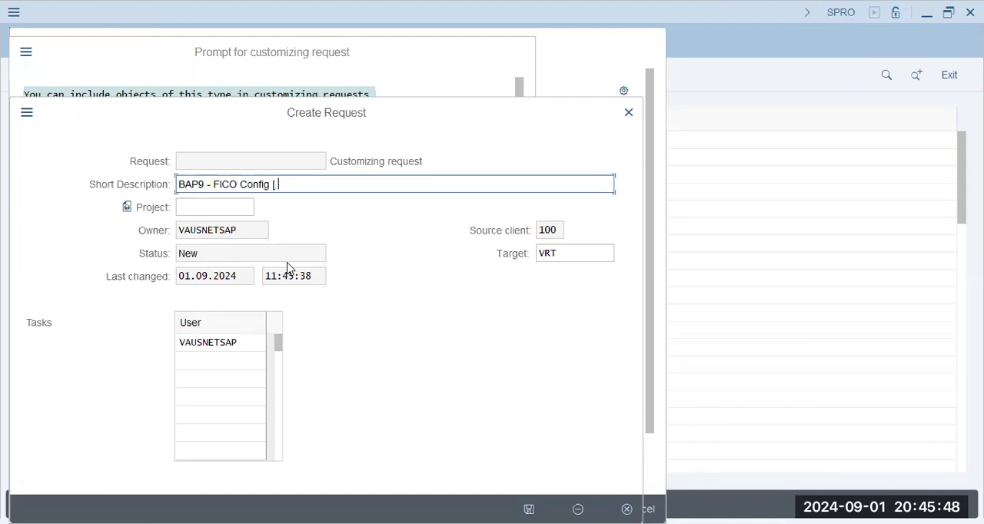
key("BackSpace")
key("BackSpace")
type("- [Ata]")
key("Return")
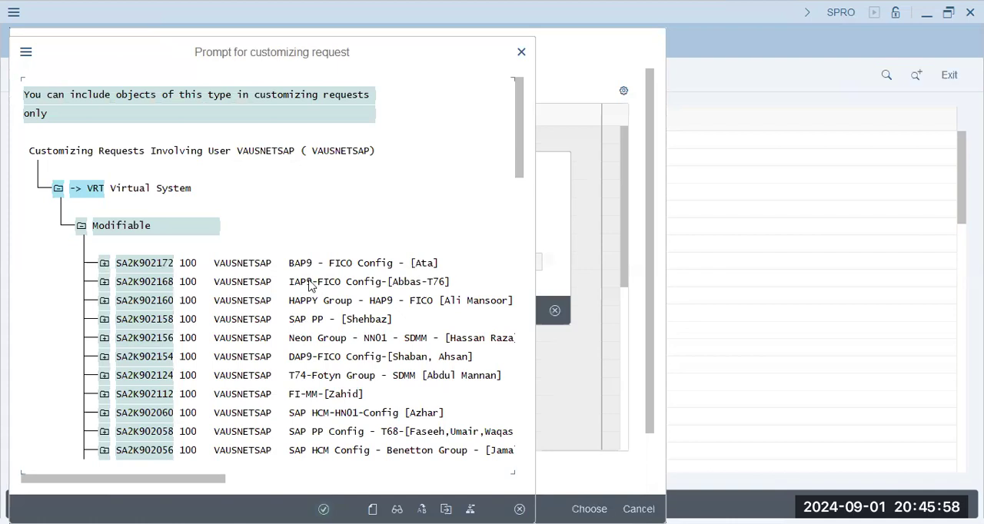
left_click(324, 509)
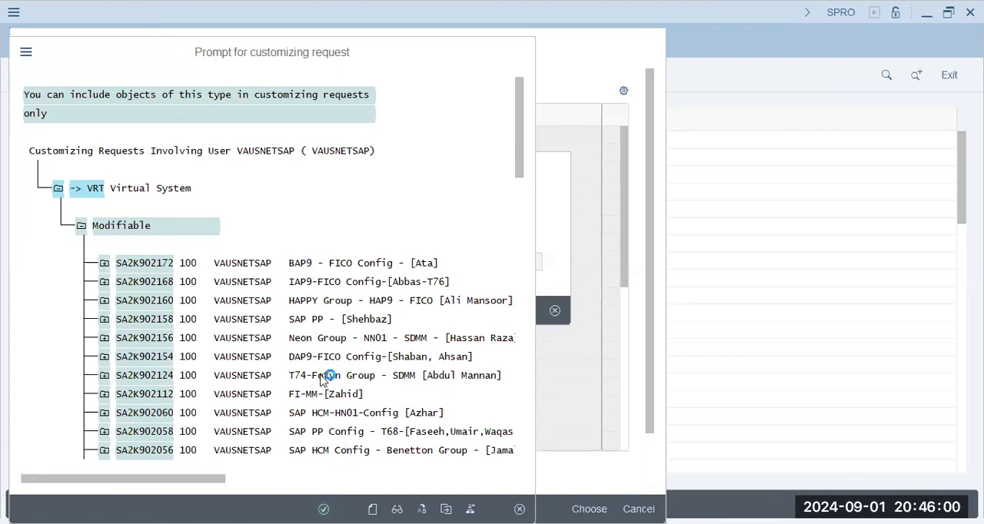
left_click(325, 311)
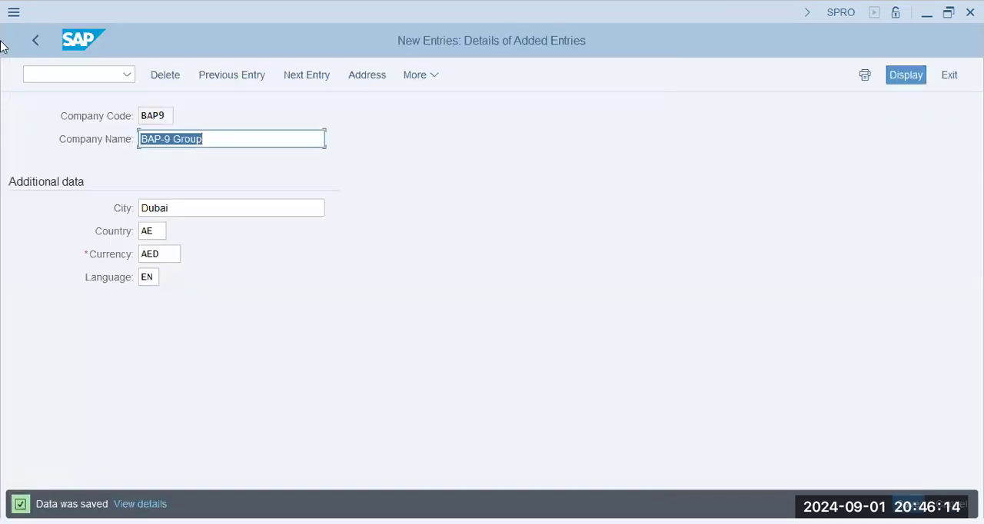
- Leave the company code overview and close the activity selection to return to the implementation guide
left_click(35, 40)
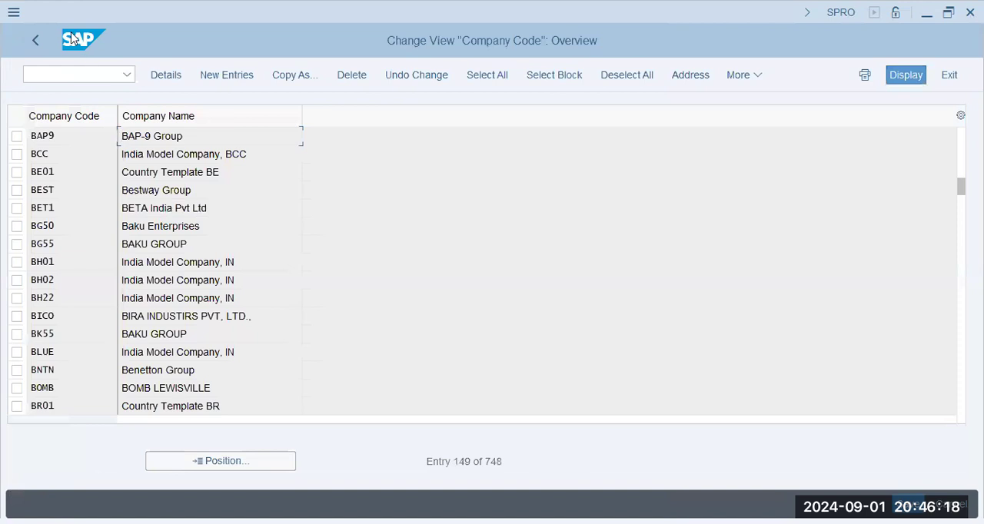
left_click(40, 40)
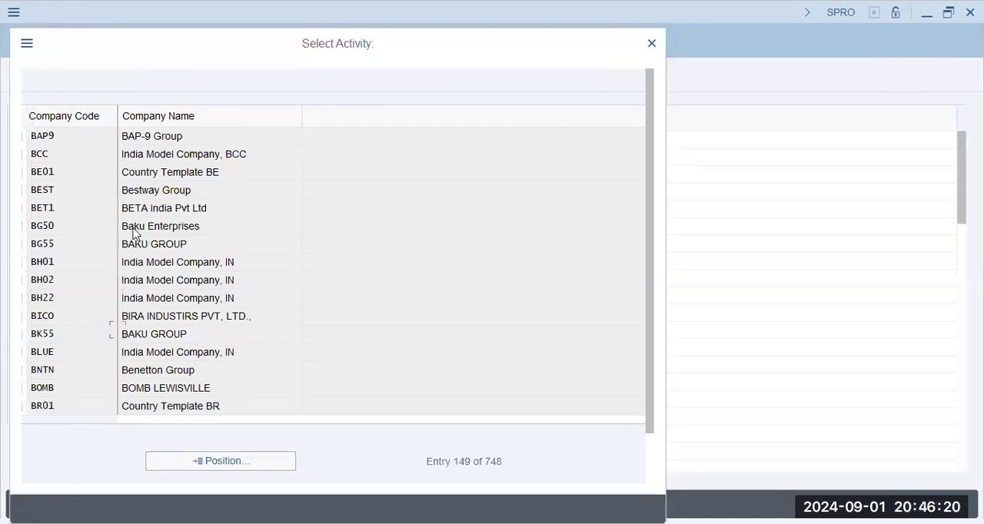
left_click(652, 43)
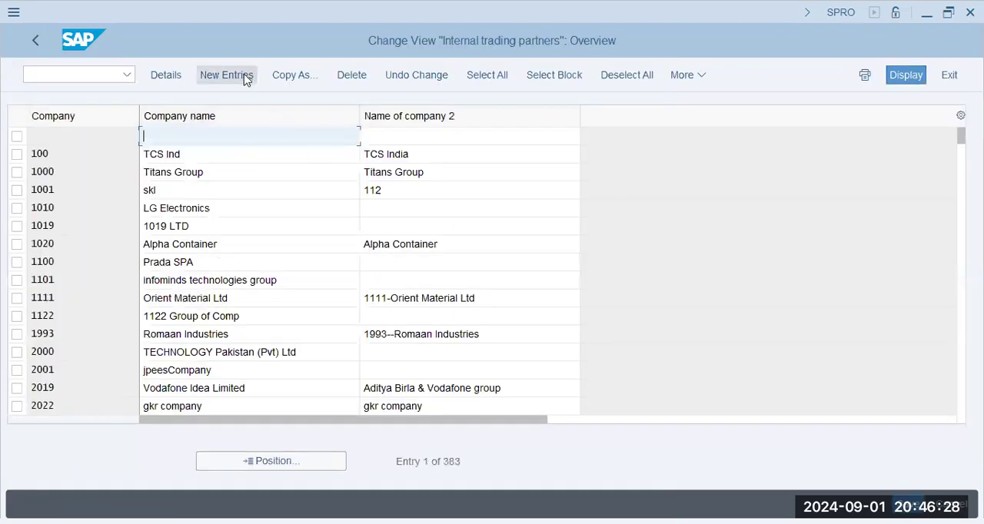
- Add a new internal trading partner company BAP with BAP Group as both company name and second name
left_click(241, 75)
type("BAP")
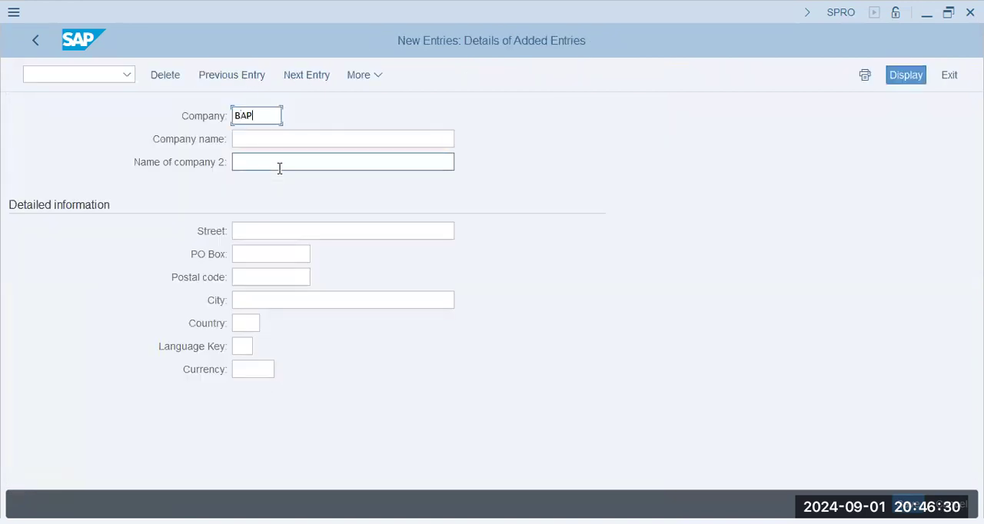
key("Tab")
type("BAP G")
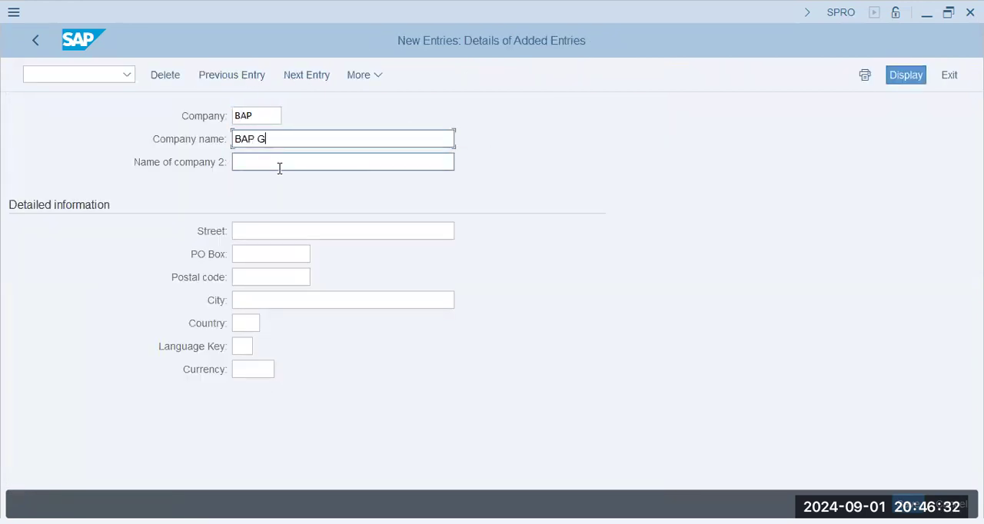
type("ROUP")
type("roup")
left_click(279, 169)
type("BAP Group")
- Fill in the company's street, PO box and postal code from the suggested entries, and choose Vancouver as the city
key("Tab")
key("Down")
key("Tab")
key("Down")
key("Tab")
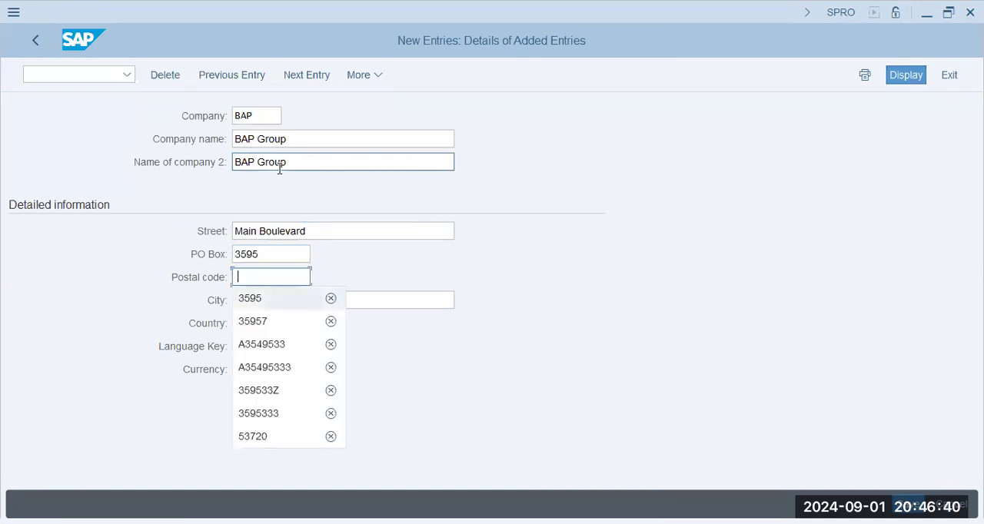
key("Down")
key("Tab")
key("Down")
key("Down")
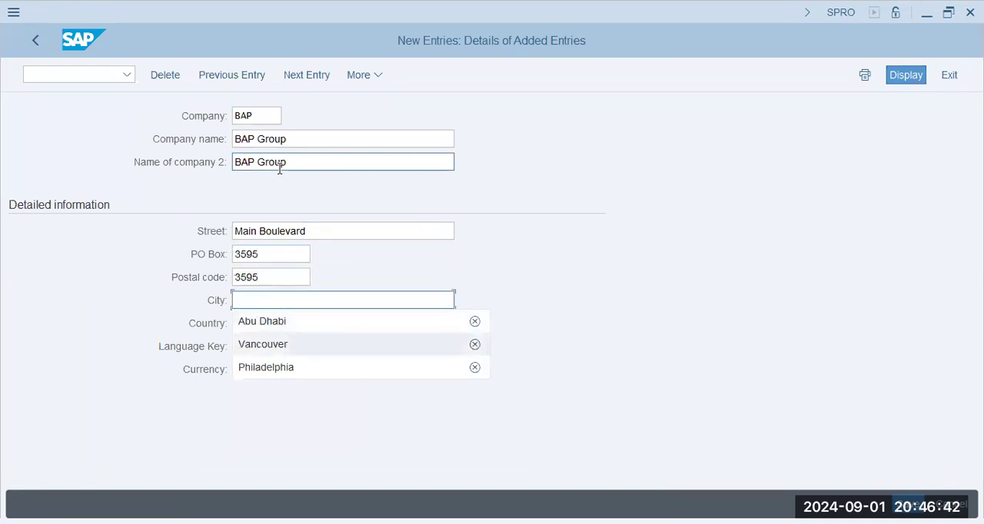
key("Return")
key("Tab")
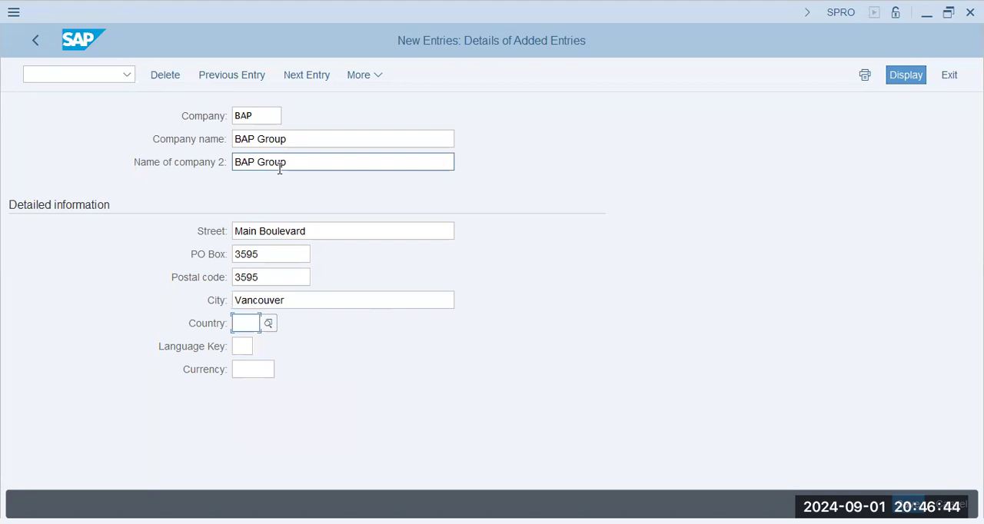
- Set the company's country to CA, language key to EN and currency to CAD, and confirm the entry
type("ca")
key("Tab")
type("en")
key("Tab")
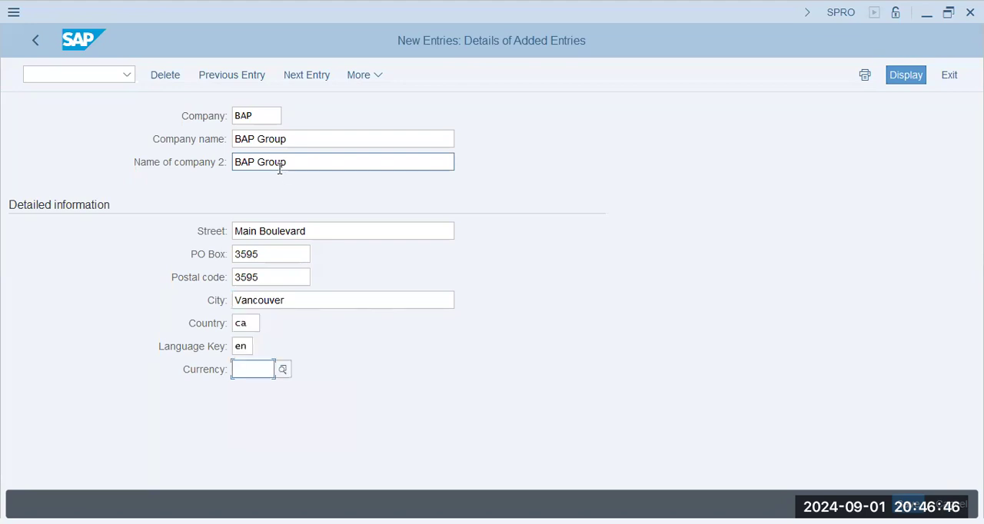
type("cad")
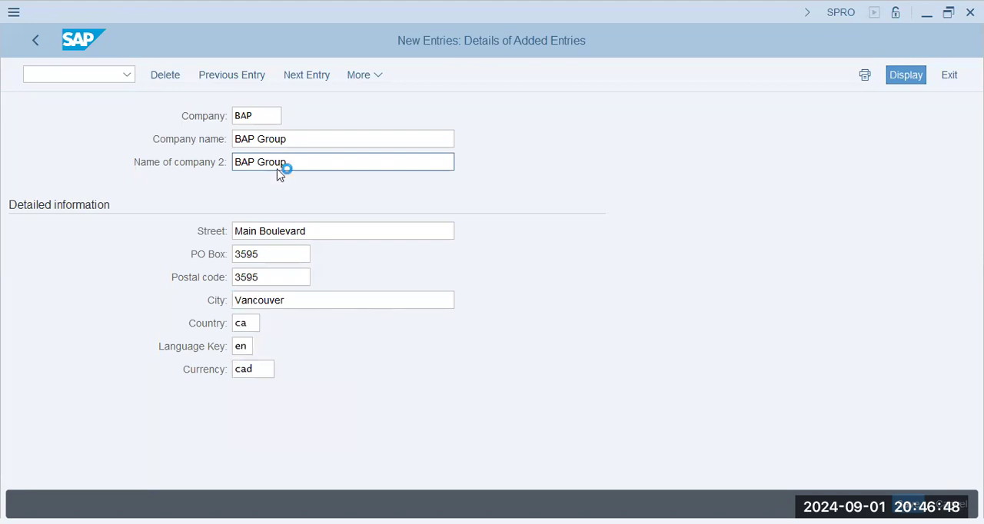
key("Return")
- Try to fit the Canadian postal code format by extending the code to seven characters and replacing or adding a letter
left_click(282, 276)
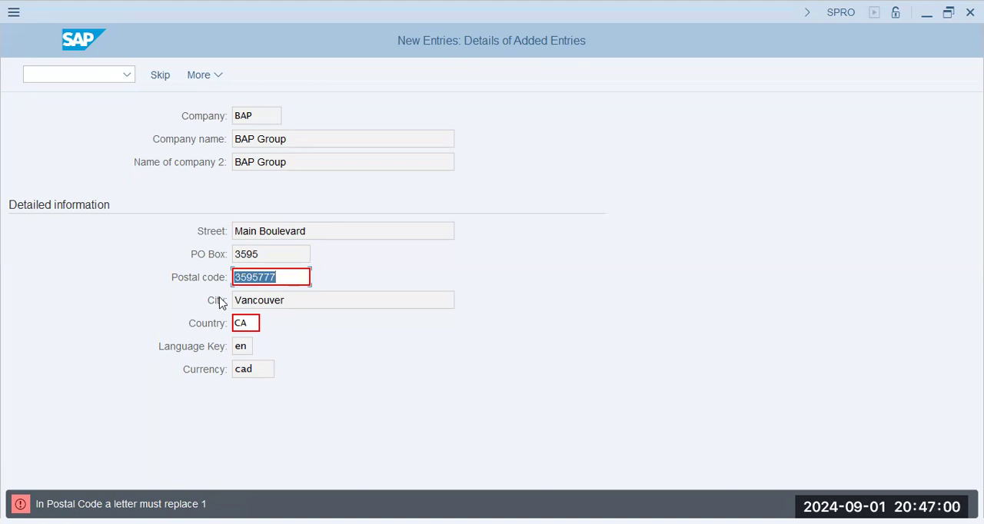
left_click(251, 276)
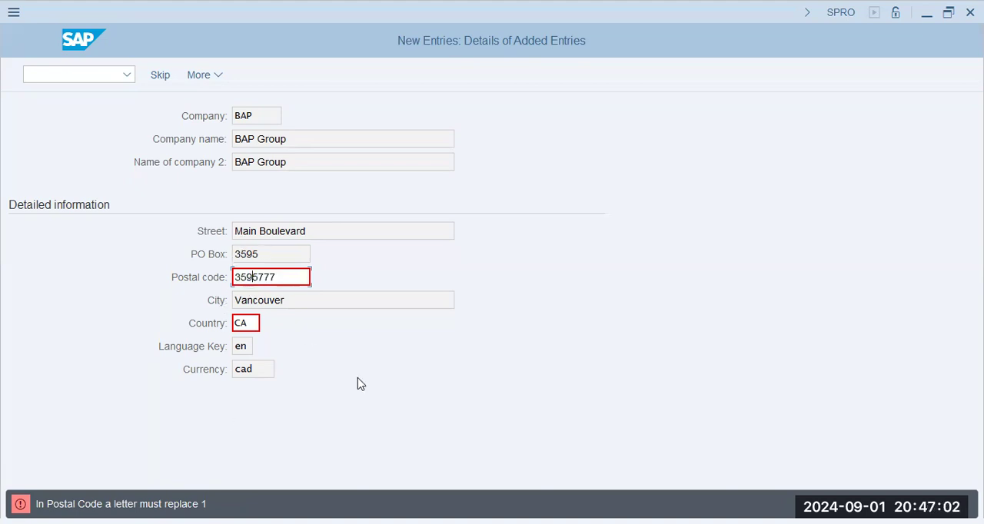
type("a")
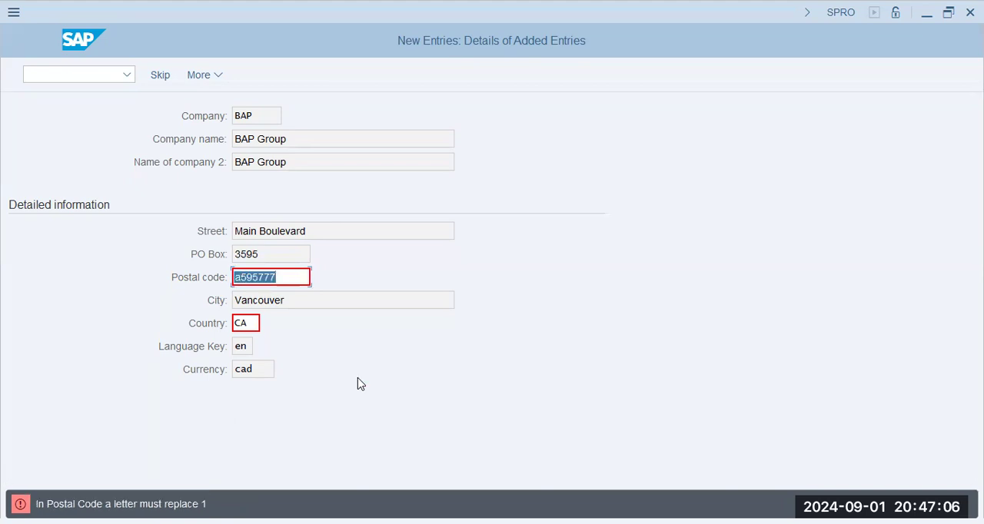
key("Left")
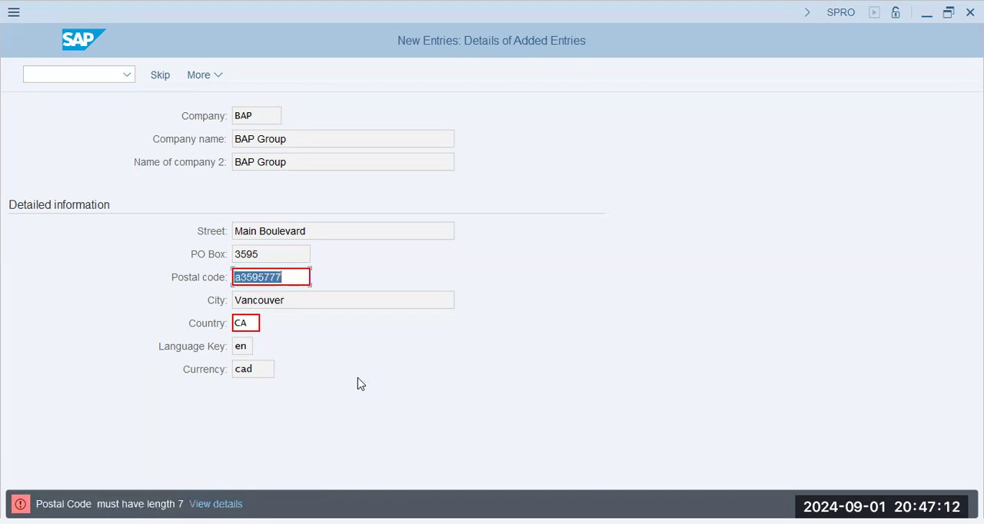
key("Left")
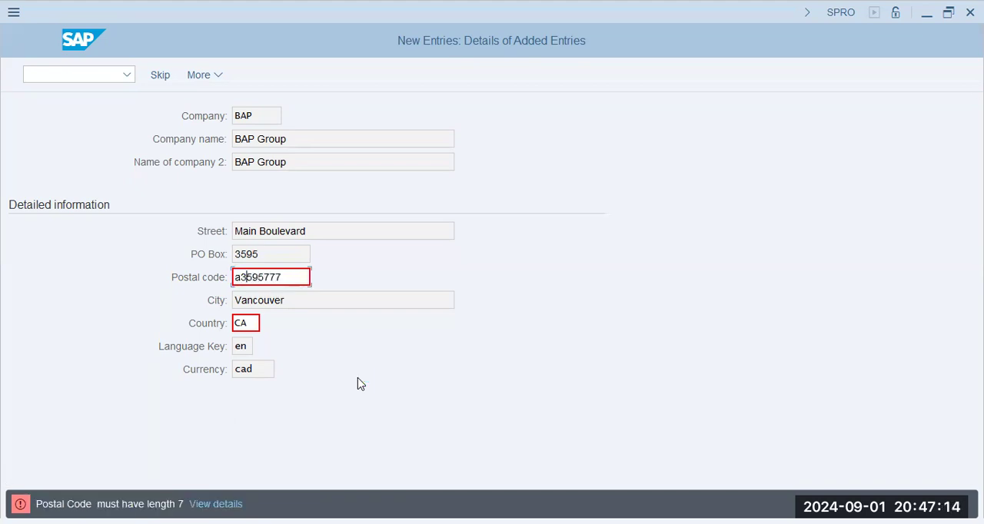
key("BackSpace")
key("BackSpace")
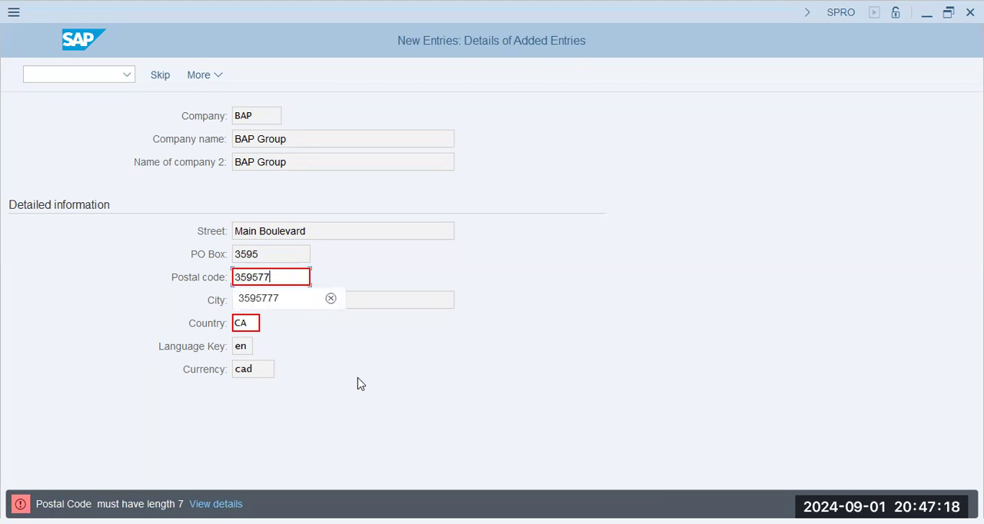
type("a")
key("Return")
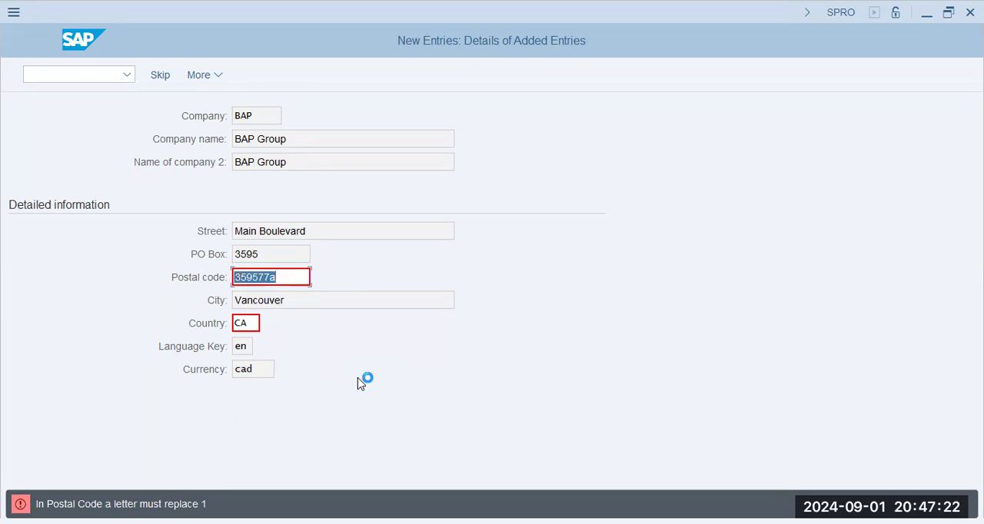
key("Left")
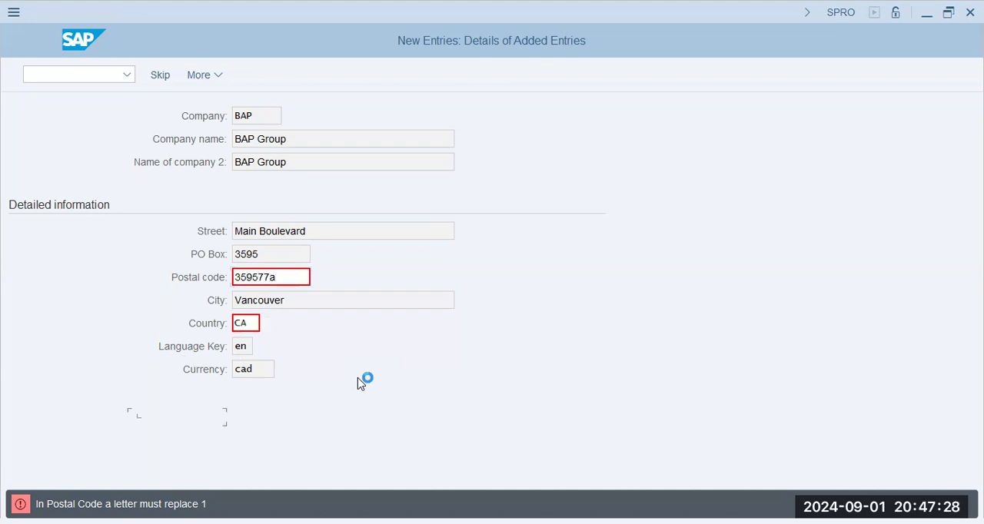
- Change the company's country to AE, confirm the entry, and shorten the postal code to the same four digits as the PO box
key("Tab")
type("ae")
key("Return")
left_click(288, 277)
key("BackSpace")
key("BackSpace")
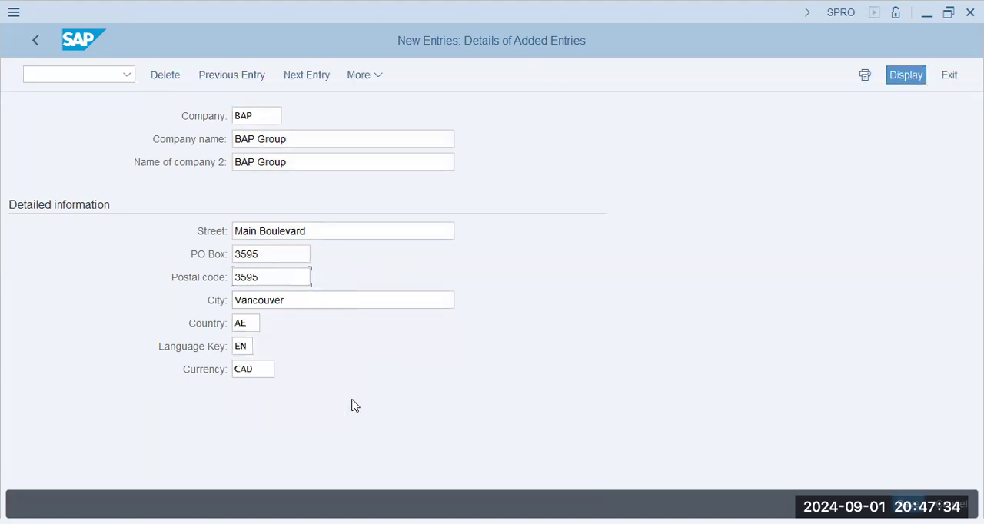
- Replace the company's city with Dubai
key("Tab")
left_click(264, 369)
left_click_drag(290, 300, 6, 312)
type("D")
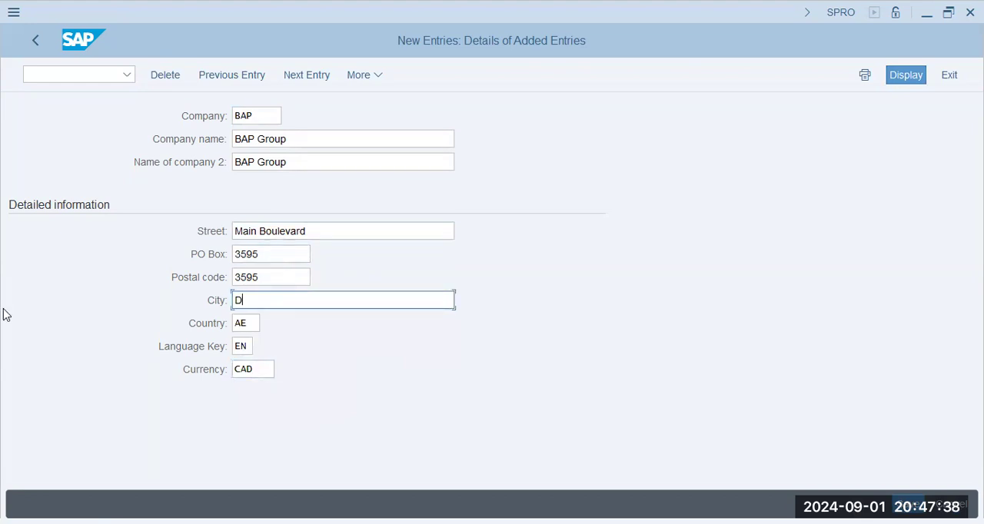
type("ubai")
key("Tab")
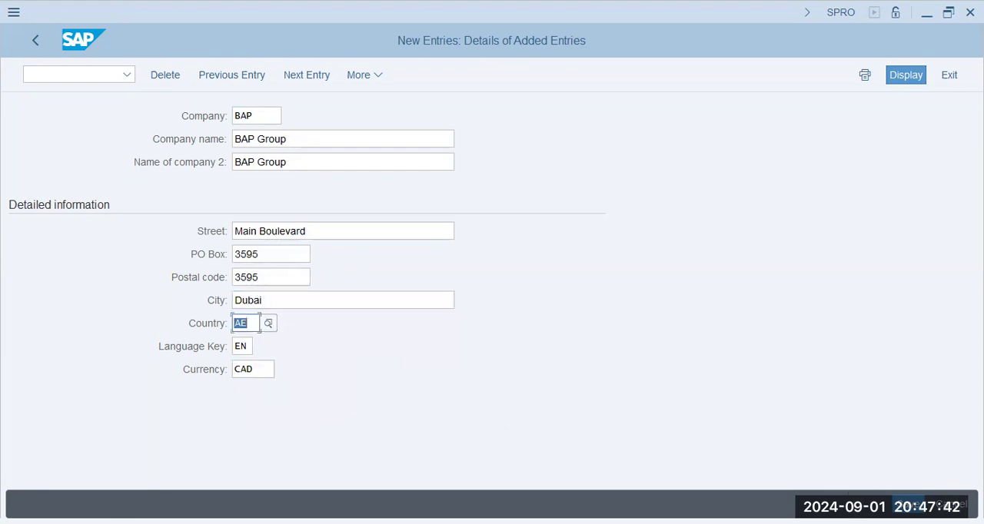
- Save company BAP under customizing request SA2K902172 and return to the implementation guide
key("ctrl+s")
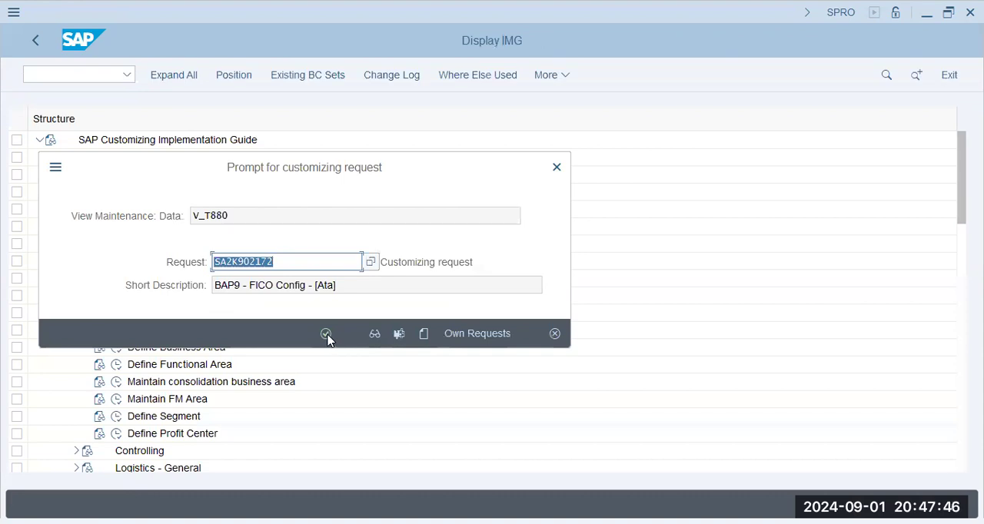
left_click(326, 334)
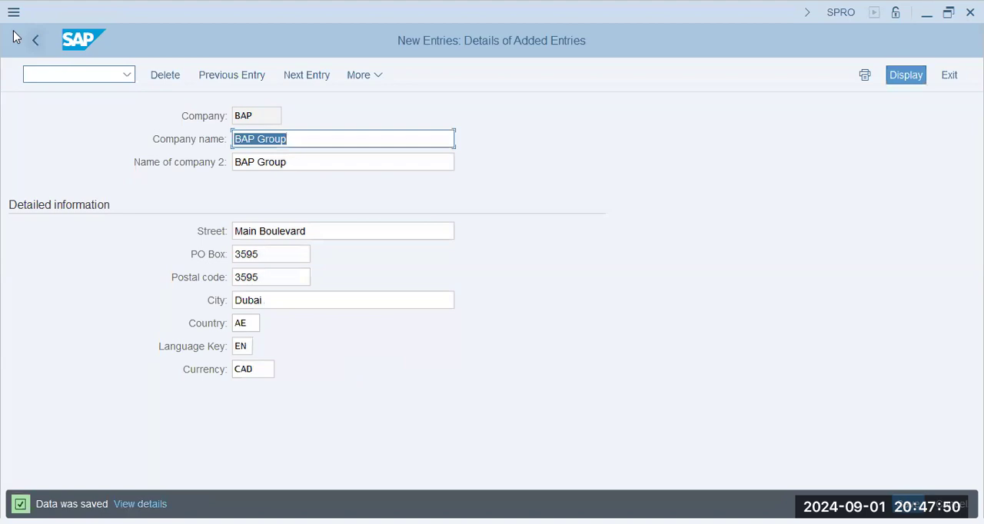
left_click(35, 46)
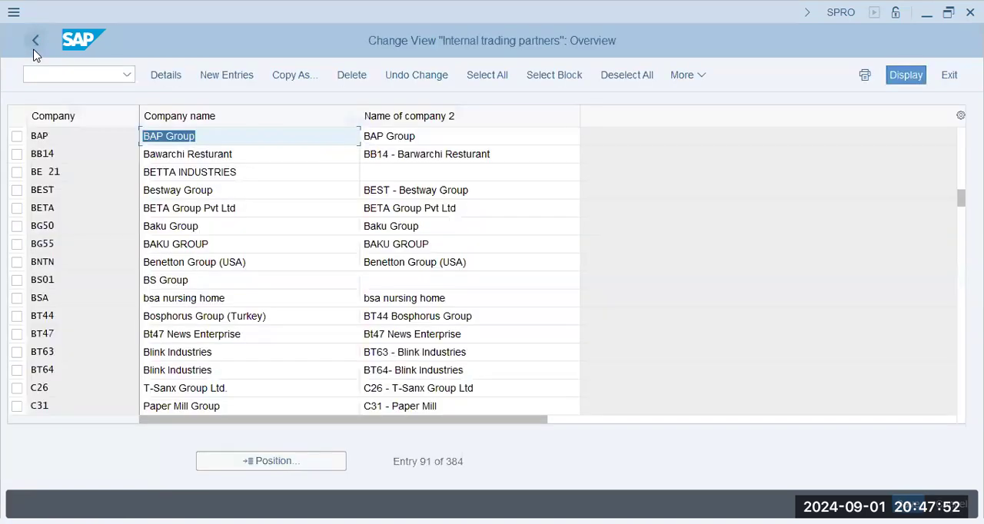
left_click(35, 46)
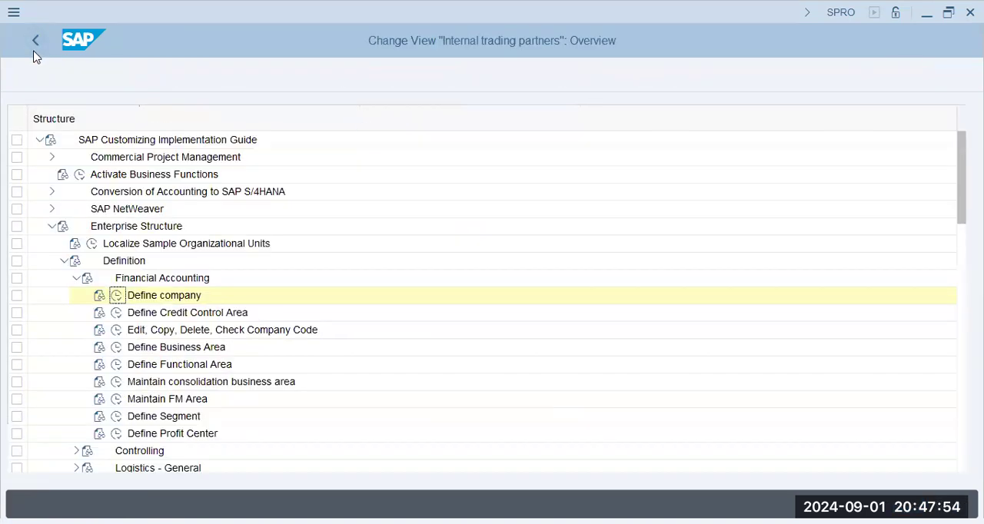
- Collapse the Definition node, expand Financial Accounting under Assignment, and start the activity for assigning a company code to a company
left_click(191, 330)
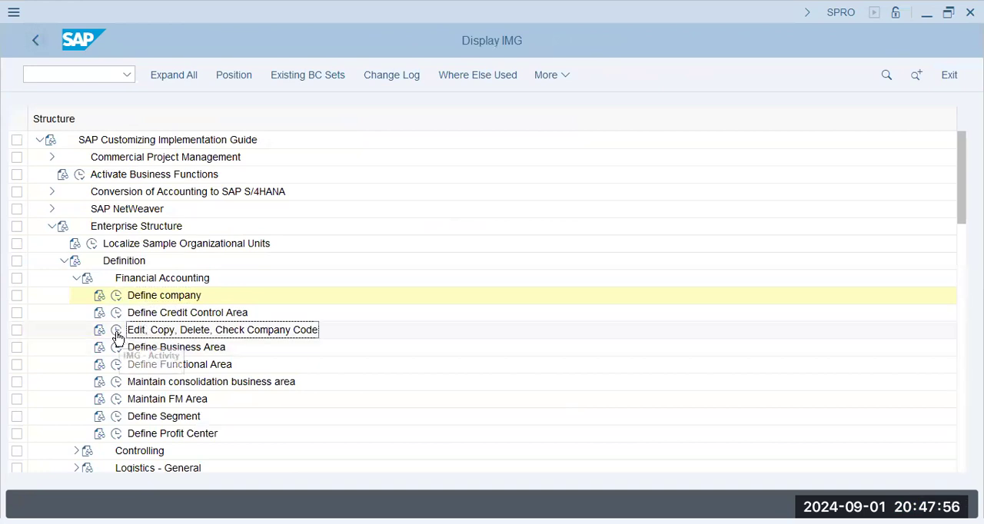
left_click(76, 277)
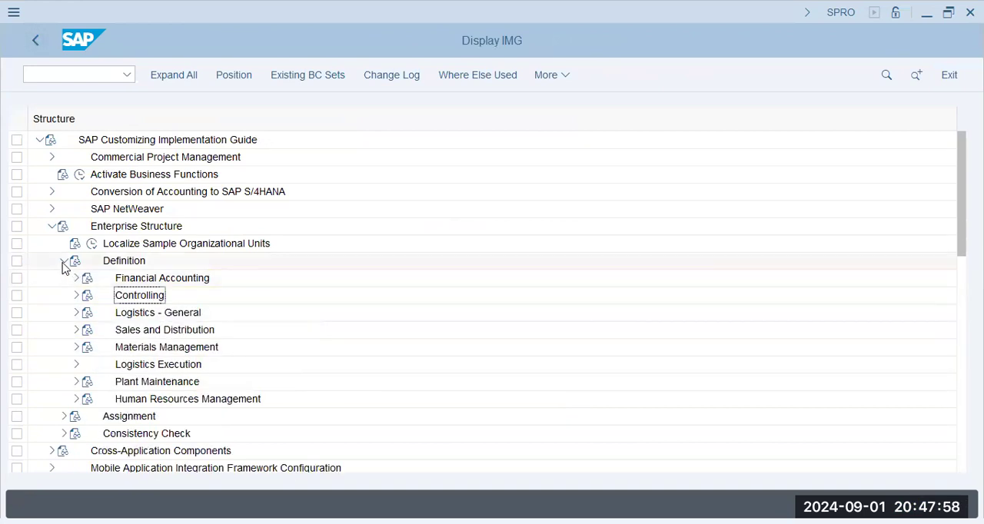
left_click(64, 260)
left_click(64, 278)
left_click(136, 298)
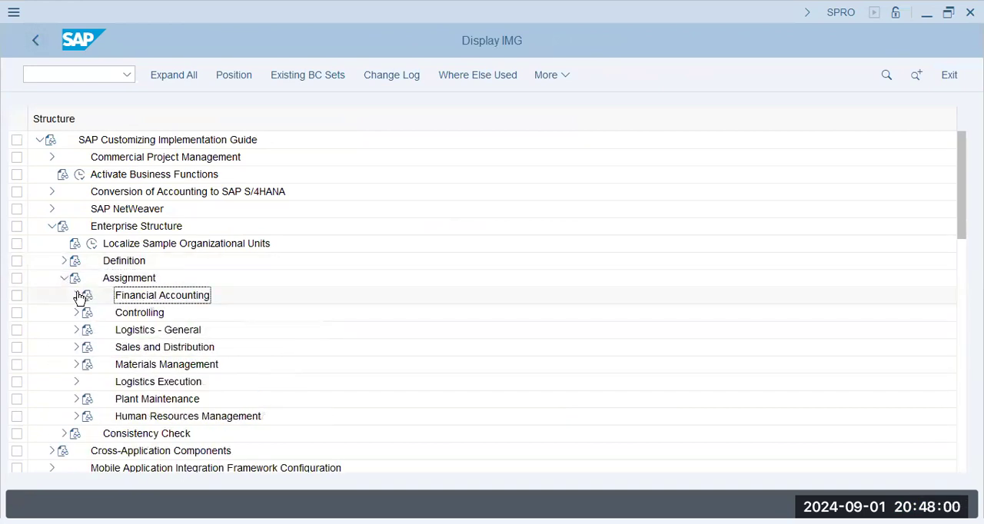
double_click(128, 305)
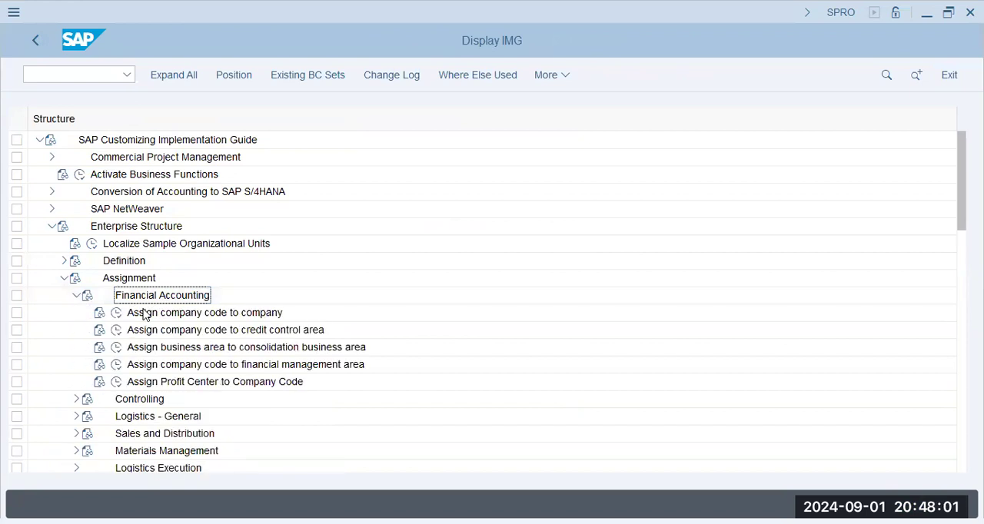
left_click(117, 314)
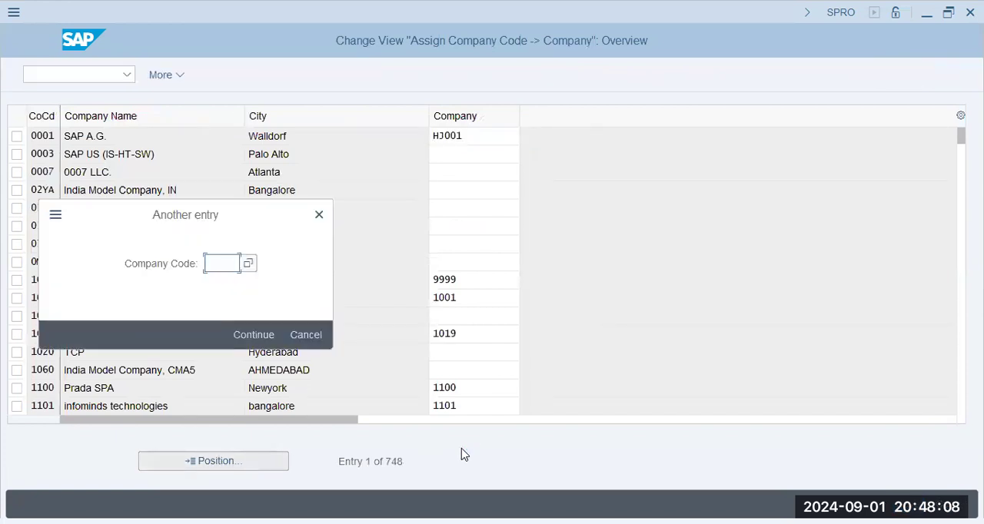
- Assign company BAP to company code BAP9, save it under customizing request SA2K902172, and return to the implementation guide
type("bap9")
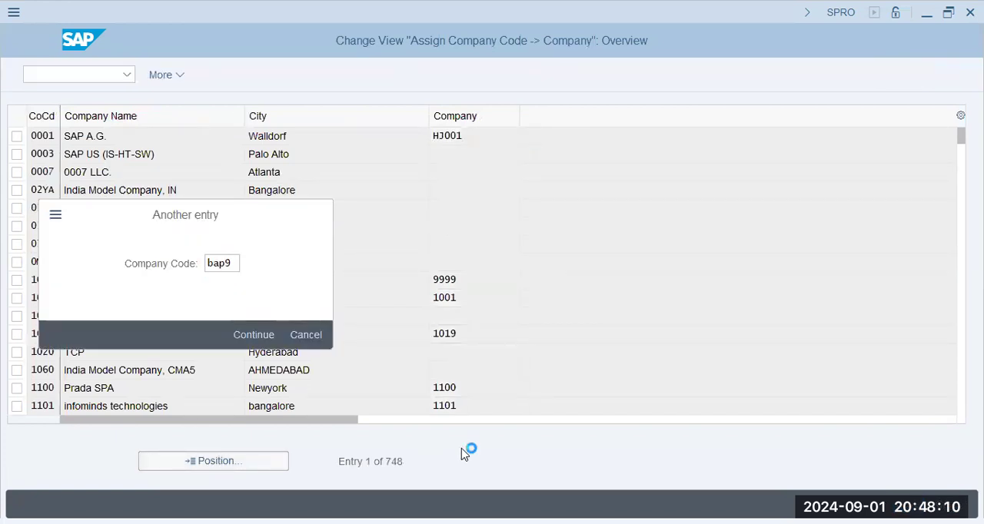
key("Return")
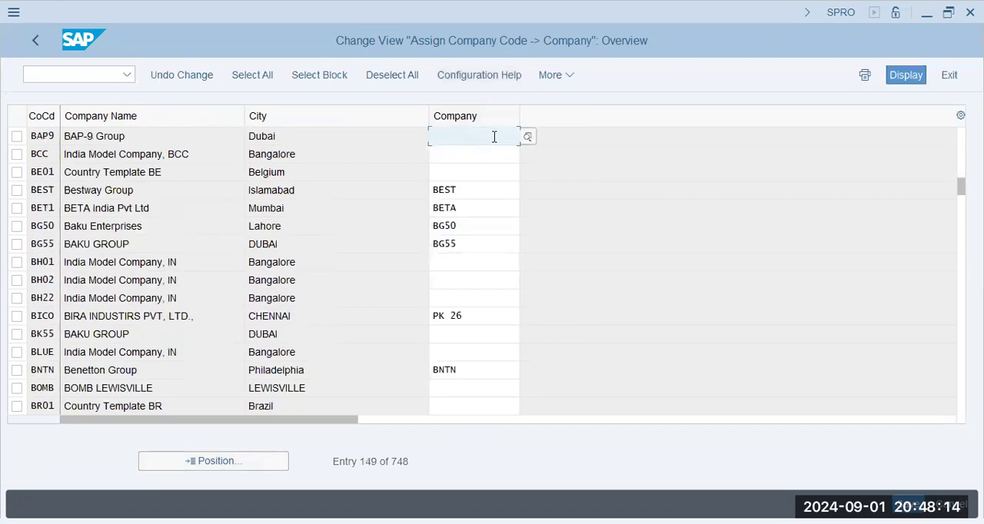
type("bap")
key("Return")
left_click(463, 156)
key("Up")
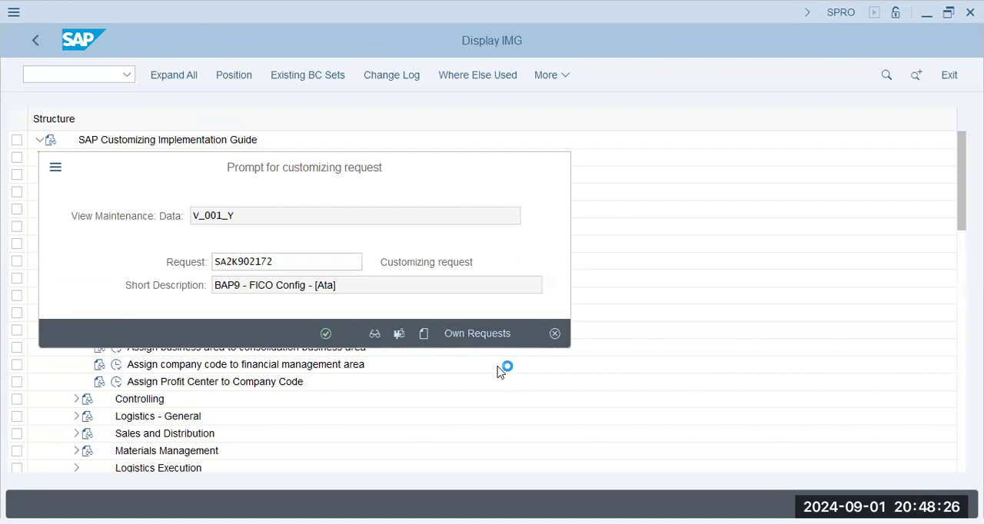
key("Return")
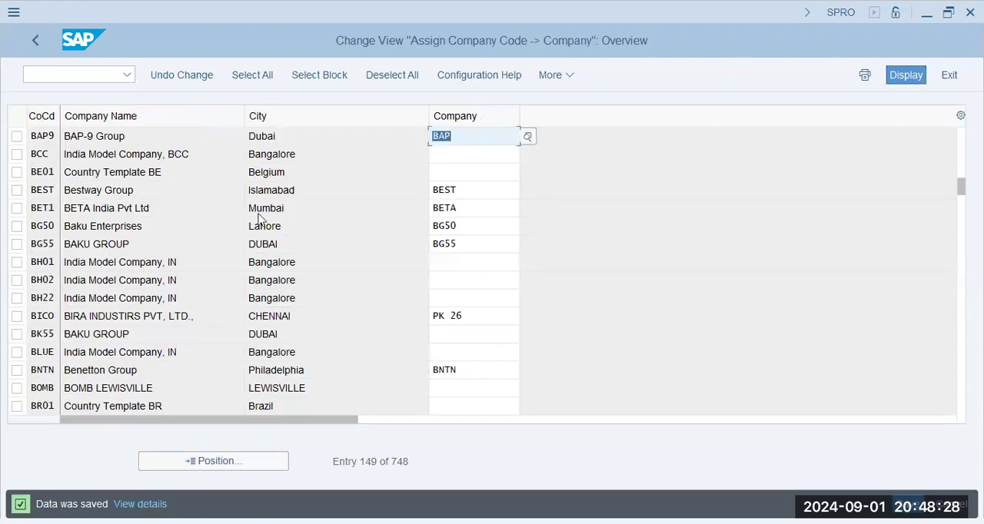
left_click(36, 41)
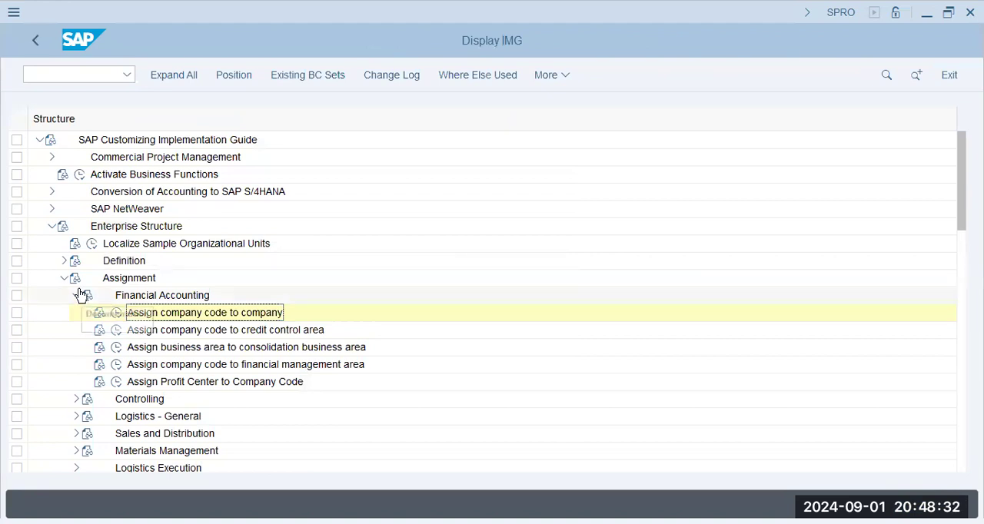
- Leave the implementation guide for SAP Easy Access with /n and expand the General Ledger master records under Financial Accounting
type("/n")
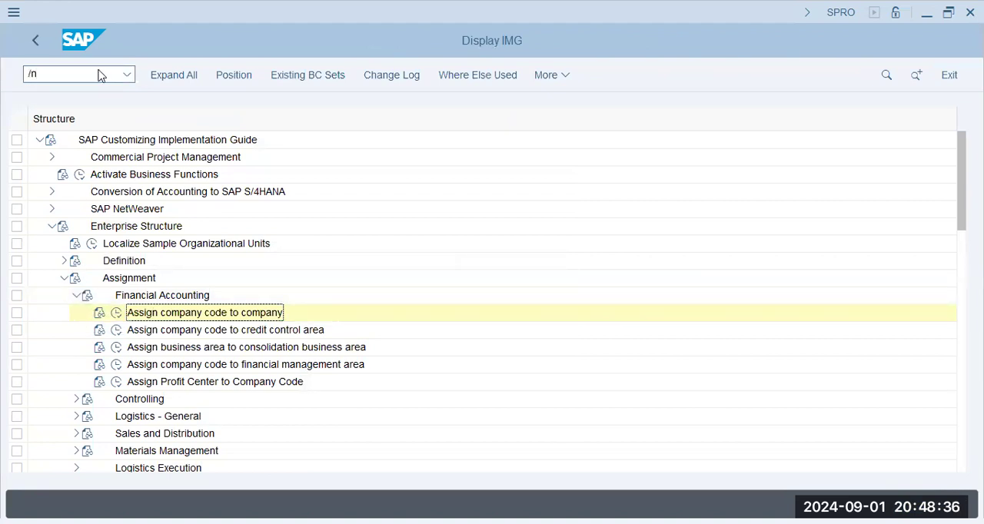
key("Return")
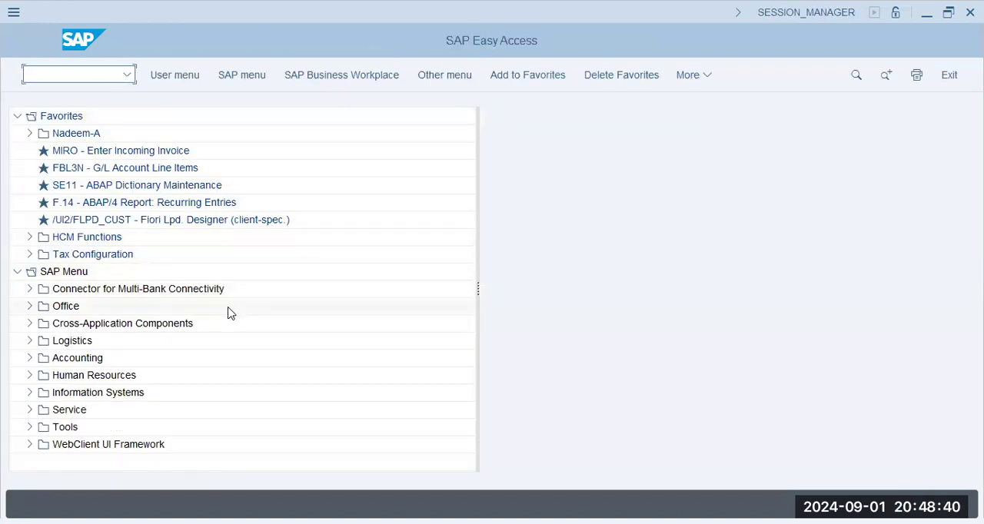
left_click(30, 360)
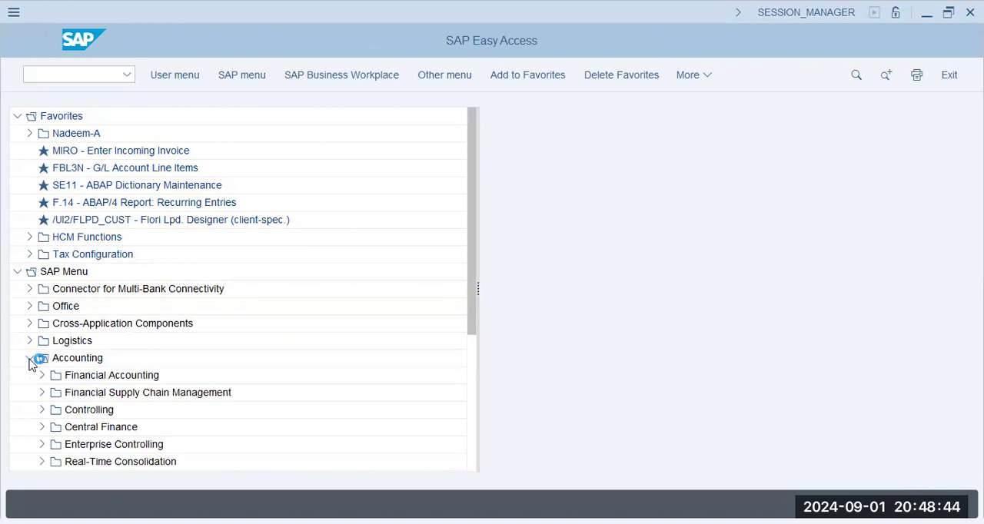
left_click(42, 377)
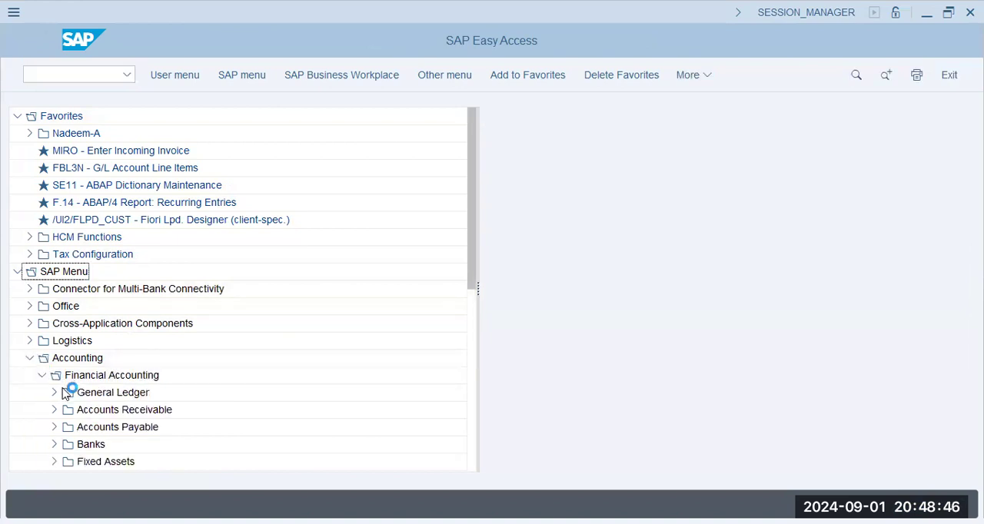
left_click(54, 393)
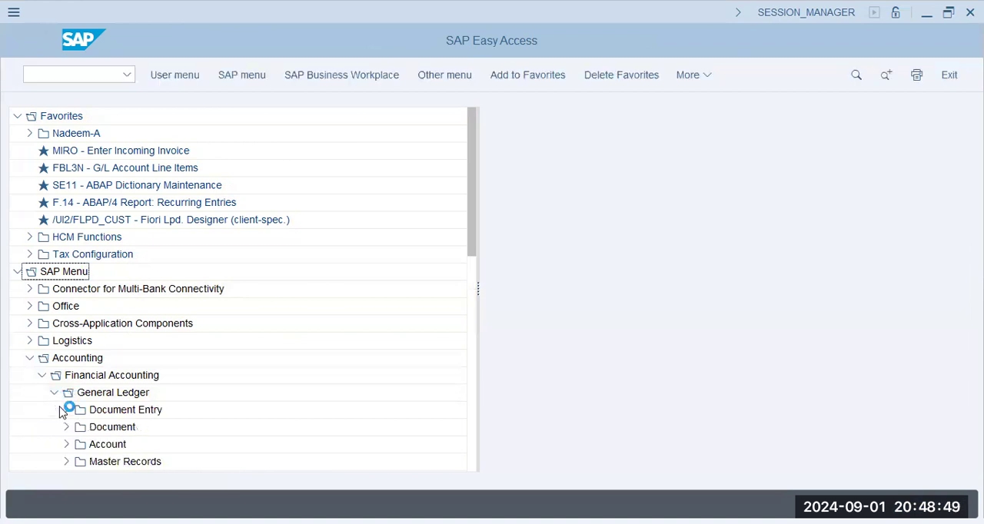
left_click(67, 462)
- Open central G/L account maintenance from the individual processing functions for G/L accounts
scroll(134, 374, "down", 1)
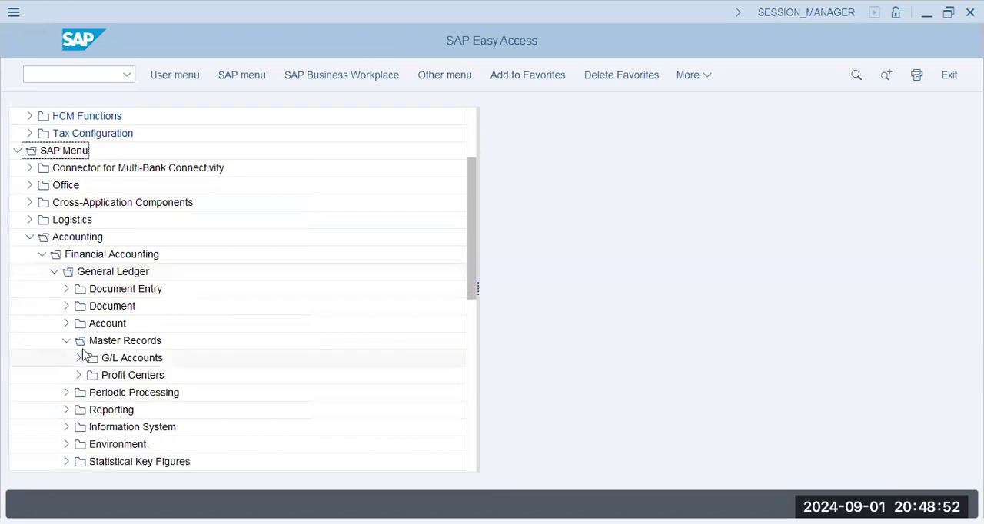
left_click(80, 358)
left_click(90, 376)
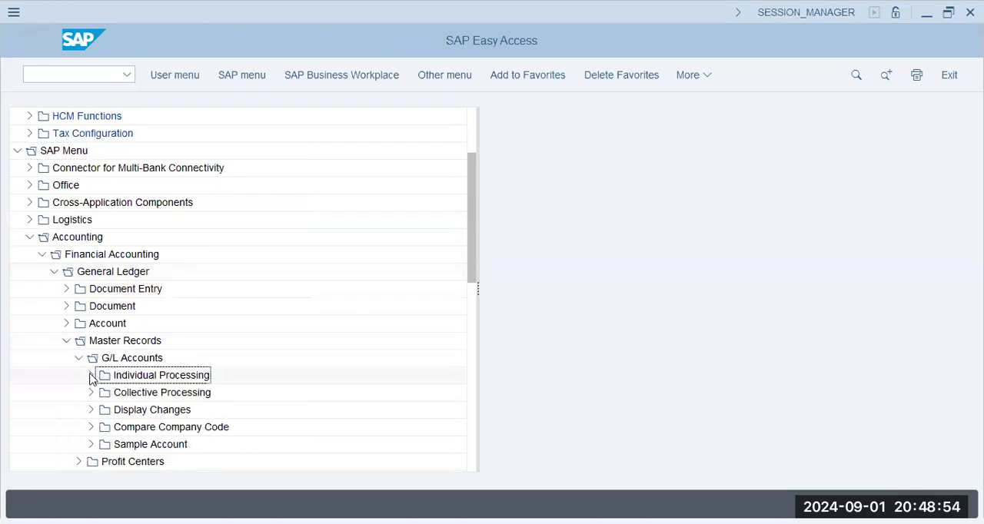
left_click(138, 393)
double_click(139, 393)
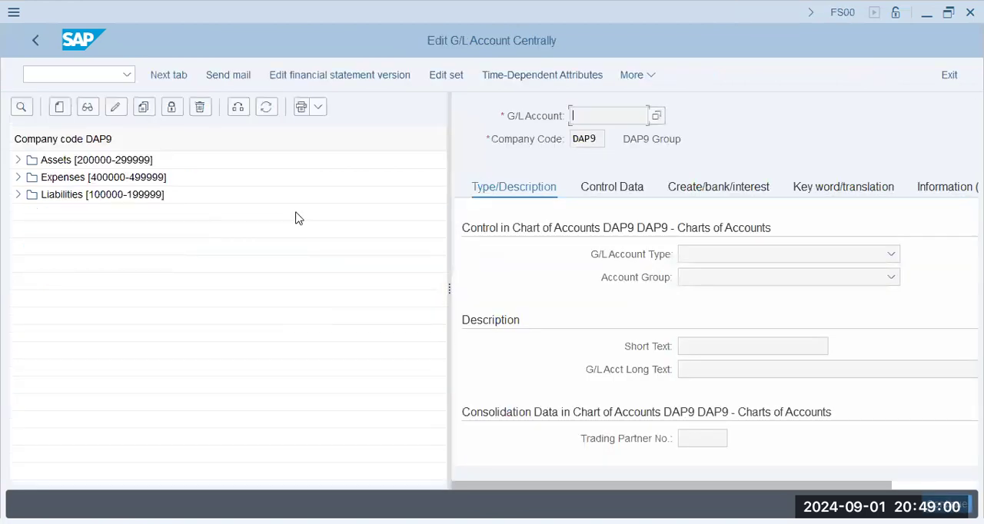
- Display the G/L account hierarchy of company code AA42
left_click(238, 107)
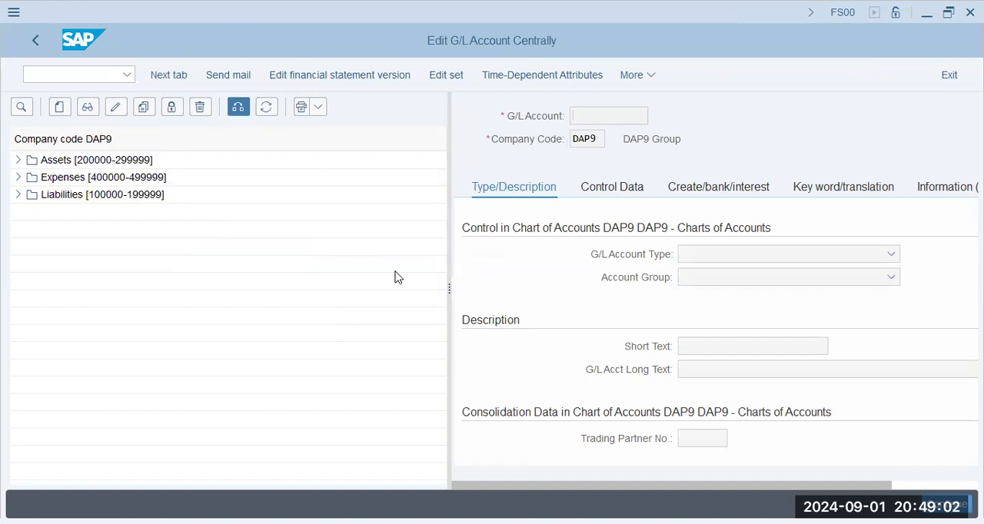
type("aa42")
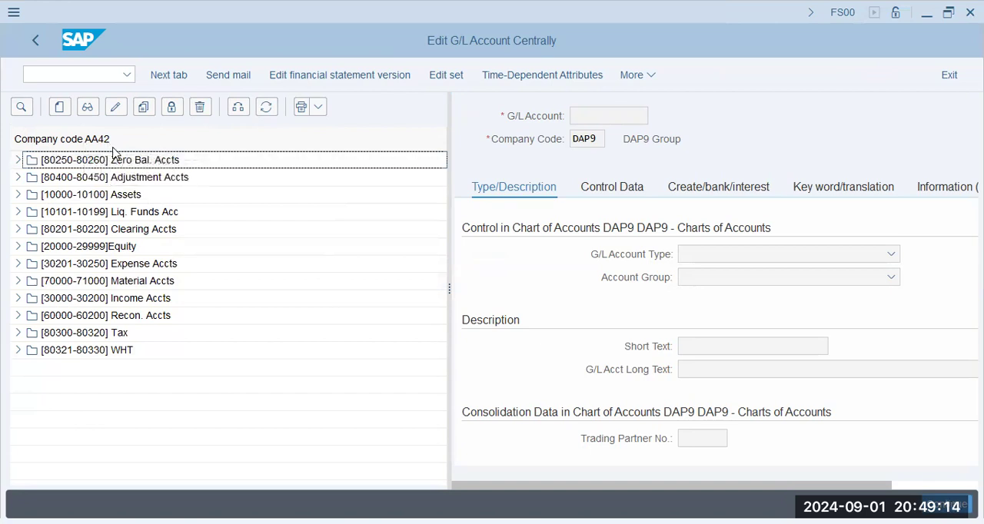
- Display the Retained Earnings account 20000 from the Equity group of company code AA42
double_click(596, 137)
left_click(17, 247)
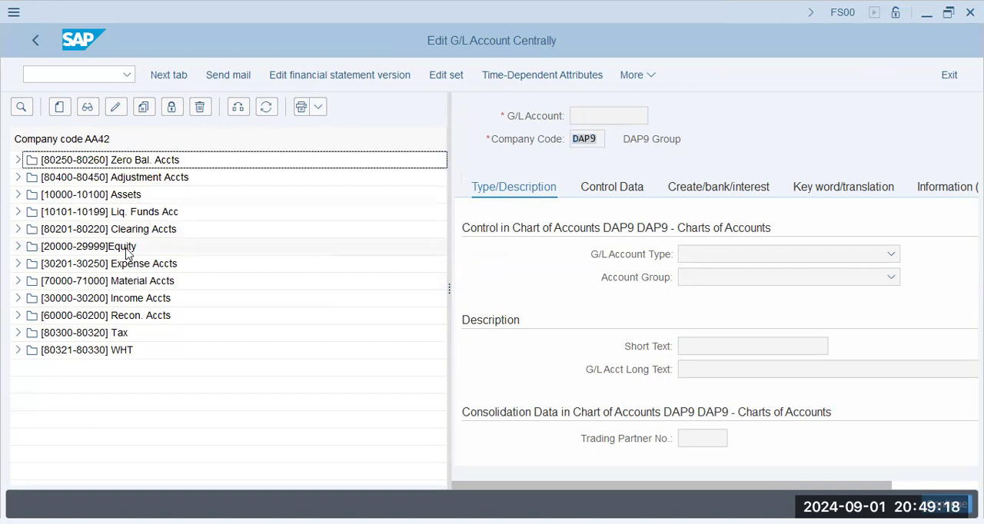
left_click(122, 265)
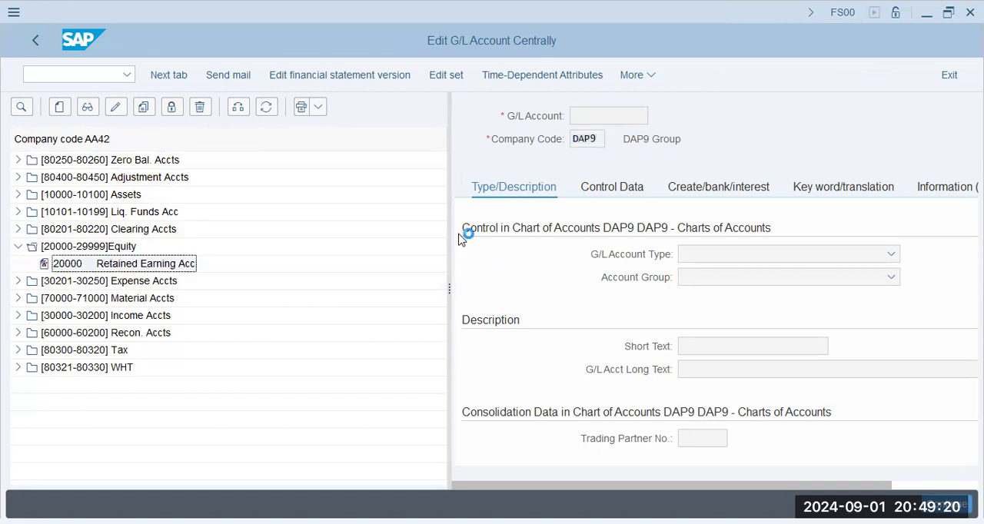
double_click(193, 269)
left_click_drag(604, 143, 556, 140)
double_click(626, 116)
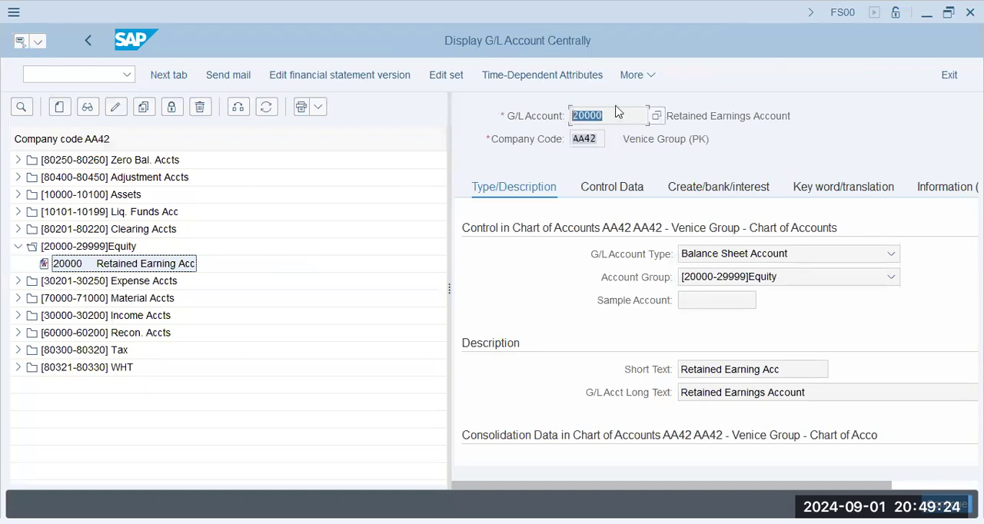
- Review the available G/L account types and account groups for the Retained Earnings account
left_click(765, 261)
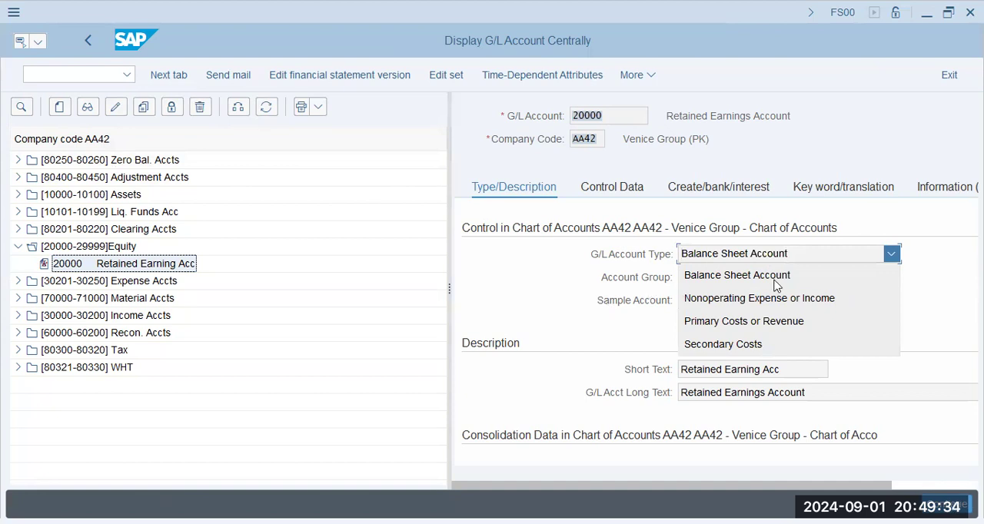
left_click(576, 335)
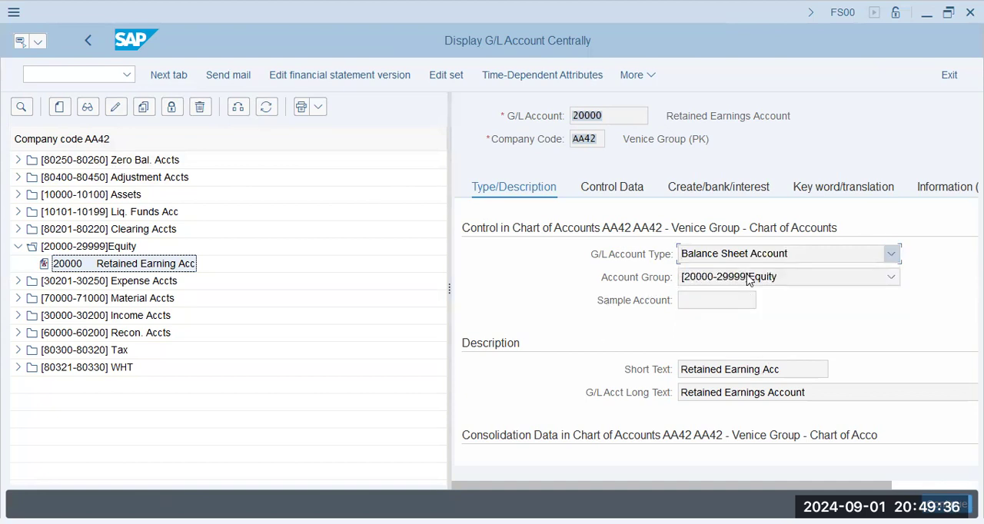
left_click(747, 278)
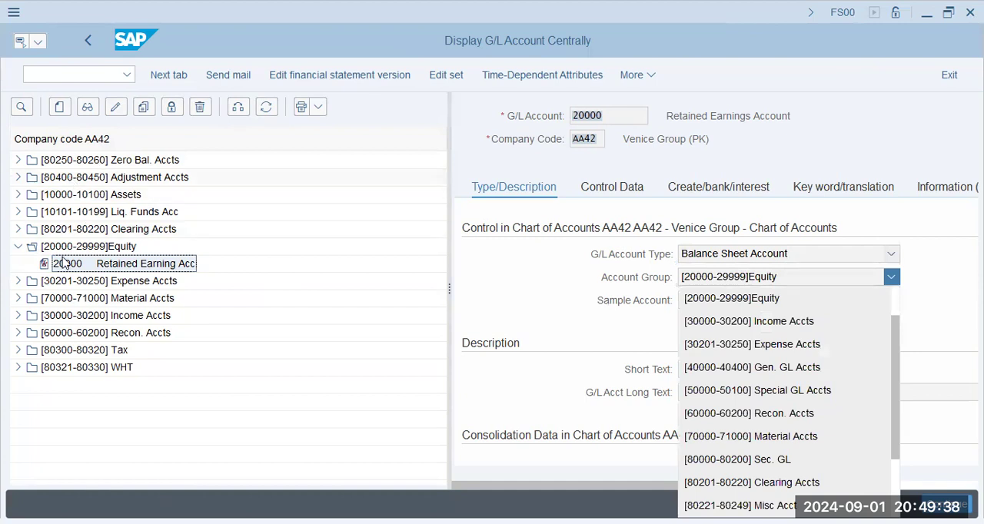
left_click(612, 331)
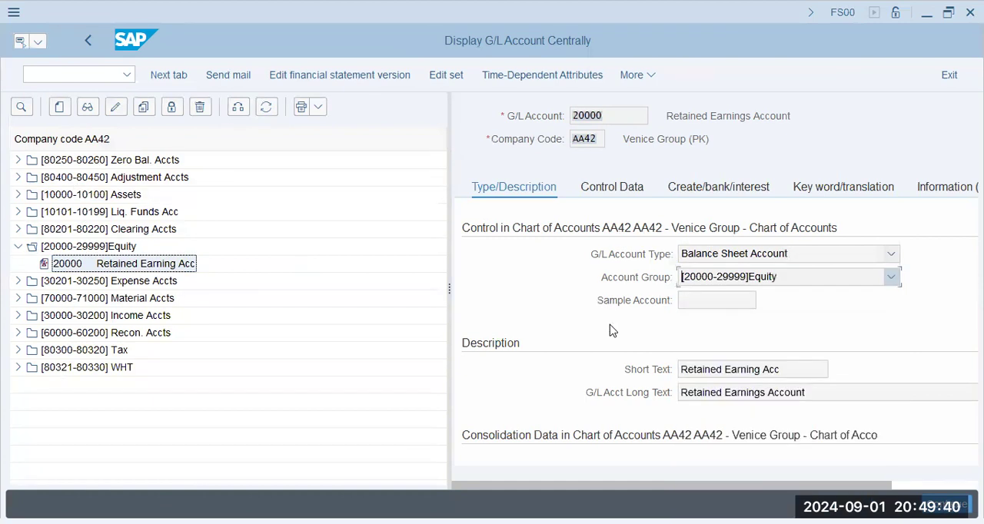
- Examine the control data and the document creation, bank and interest settings of the Retained Earnings account
scroll(611, 323, "down", 1)
scroll(611, 323, "right", 1)
scroll(611, 323, "up", 1)
scroll(584, 189, "left", 1)
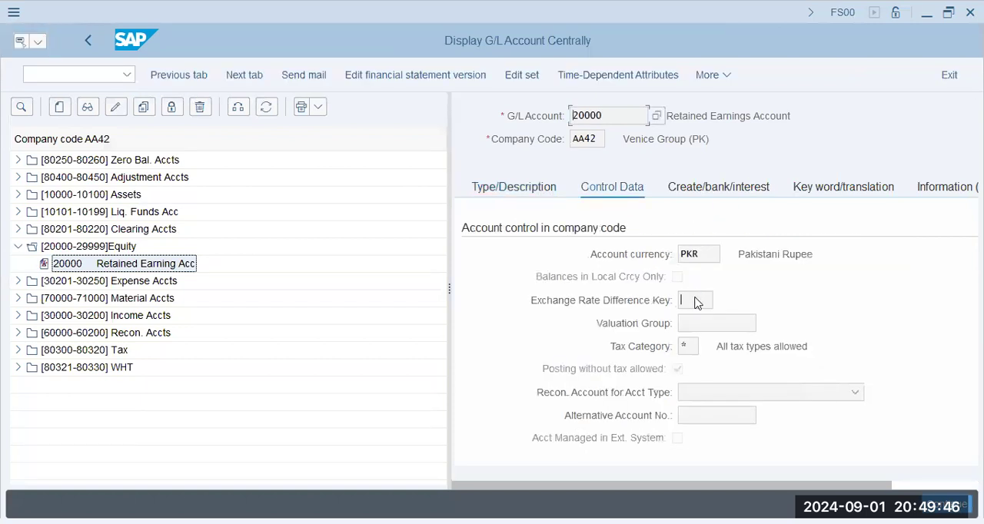
scroll(696, 302, "down", 5)
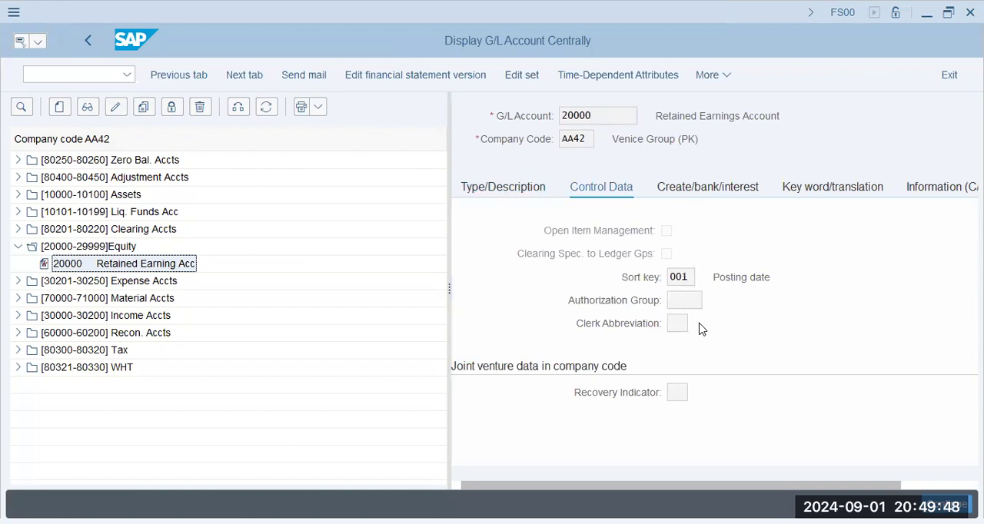
scroll(701, 329, "up", 3)
scroll(700, 329, "up", 2)
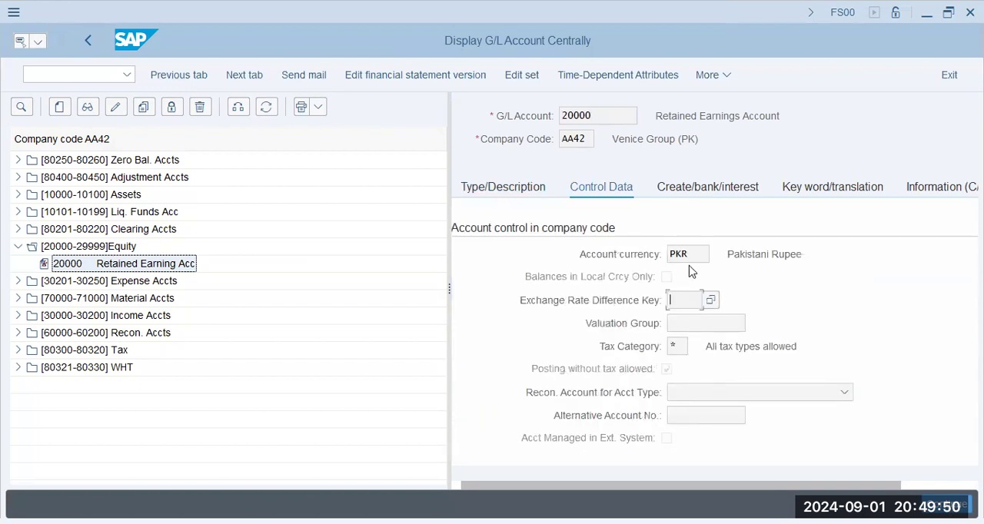
left_click(698, 191)
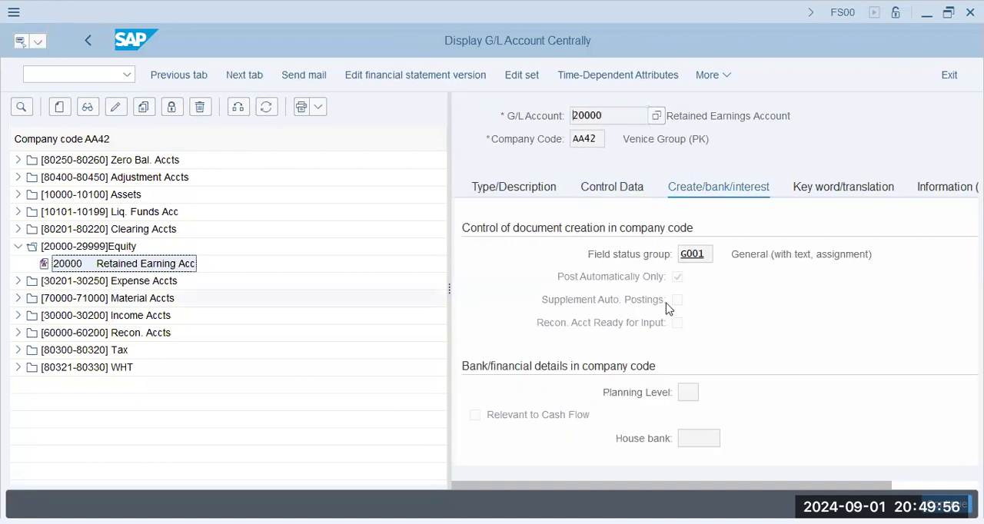
scroll(667, 307, "right", 2)
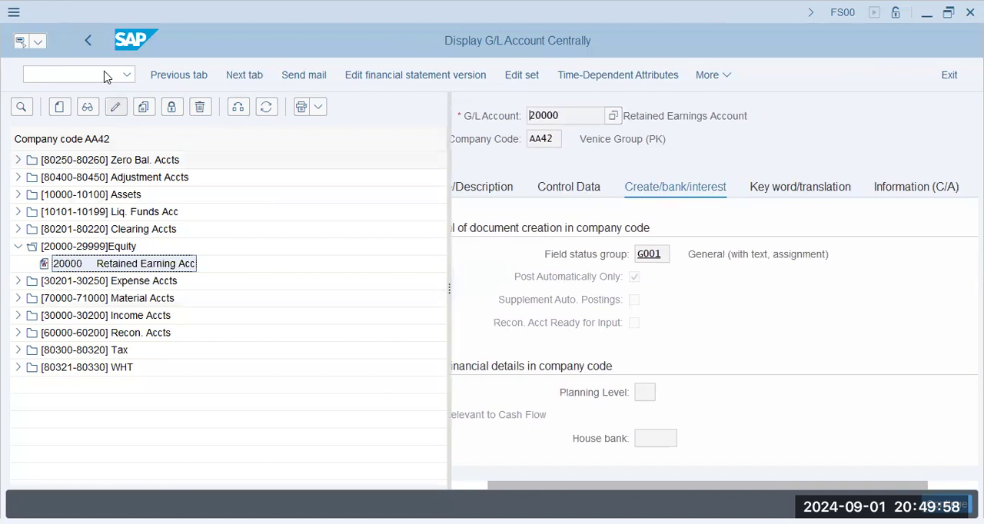
- Return to SAP Easy Access and open FB01L general posting for ledger group under General Ledger document entry
left_click(31, 75)
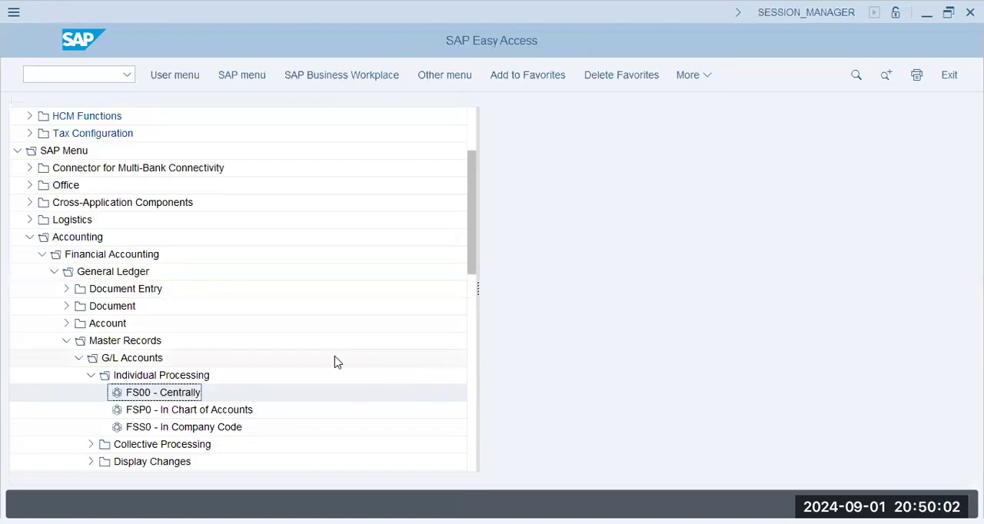
left_click(138, 375)
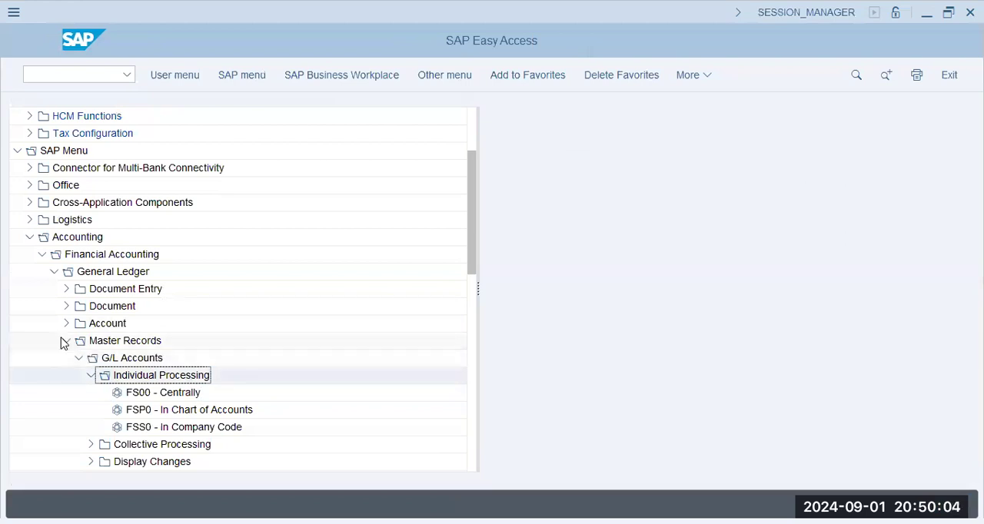
left_click(66, 341)
left_click(66, 289)
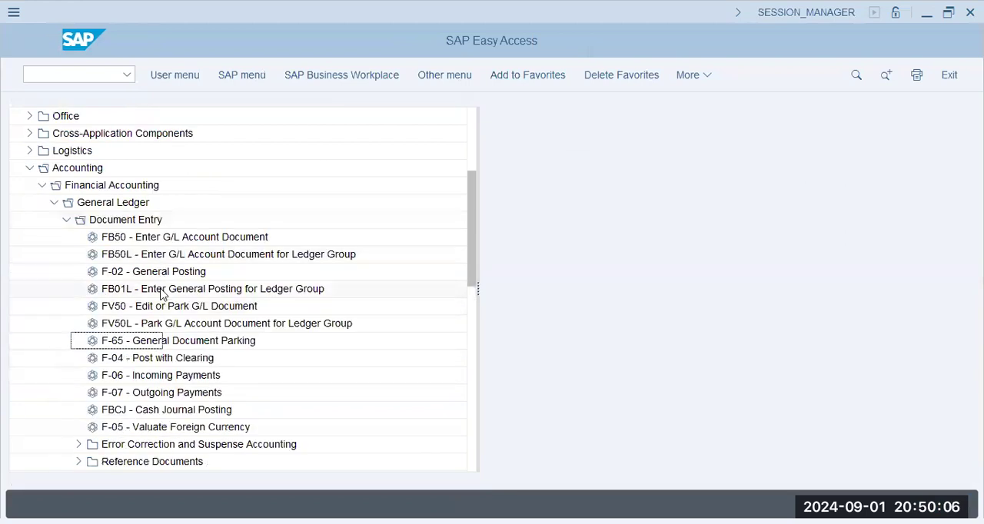
double_click(159, 289)
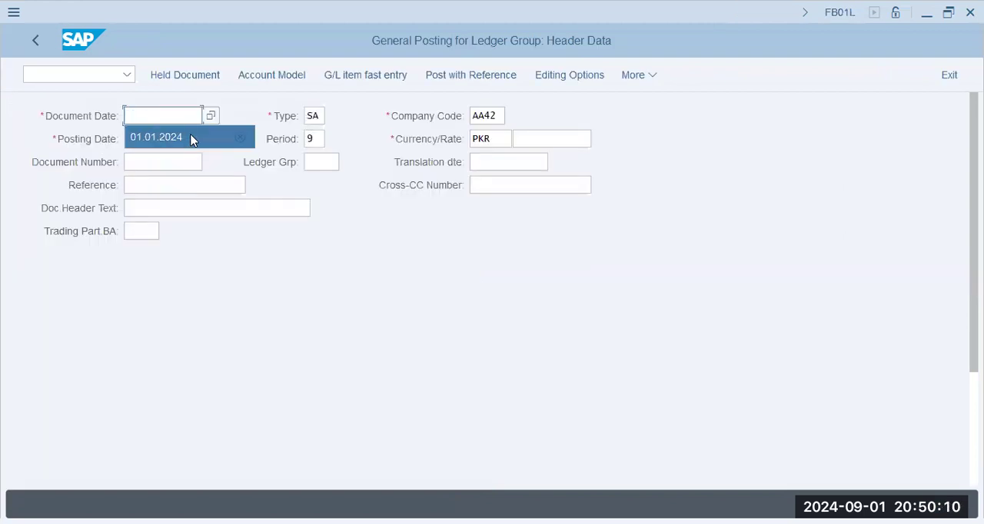
- Set the document date to 01.01.2024 and enter G/L account 30201 for the first line item
left_click(188, 145)
key("Tab")
key("Tab")
key("Tab")
left_click(198, 141)
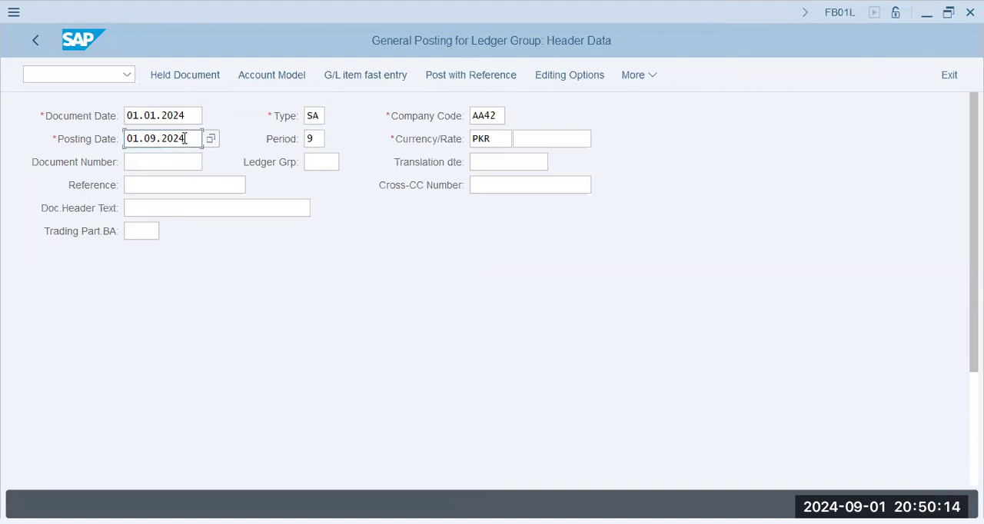
scroll(146, 430, "down", 5)
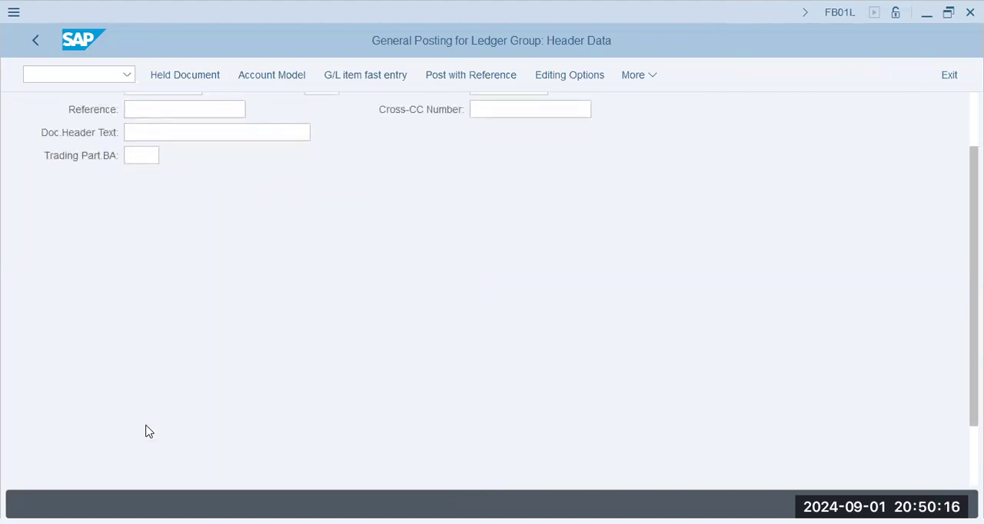
left_click(180, 464)
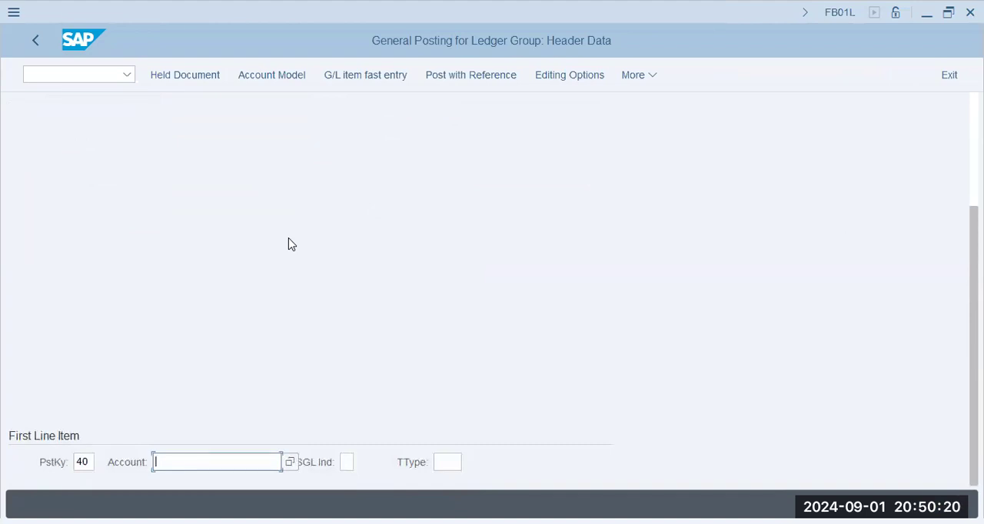
type("30201")
key("Return")
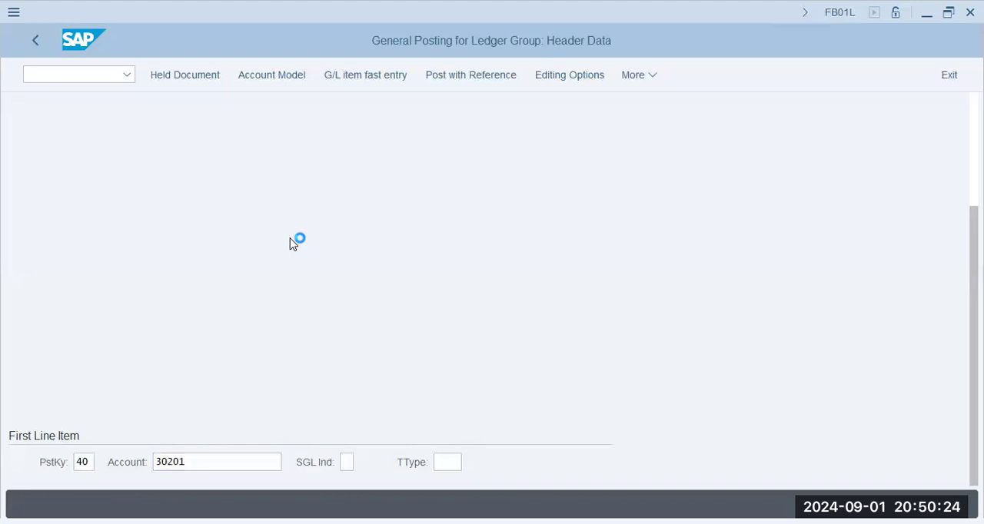
- Enter an amount of 300 for the debit item and pick cost center CC001, searching without a controlling area restriction
type("300")
key("Tab")
key("Tab")
key("Tab")
key("Tab")
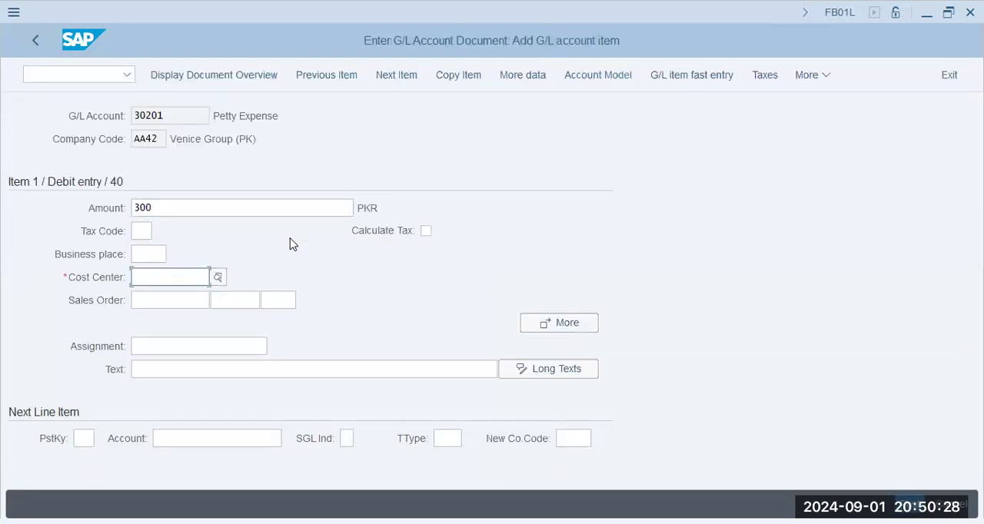
key("Return")
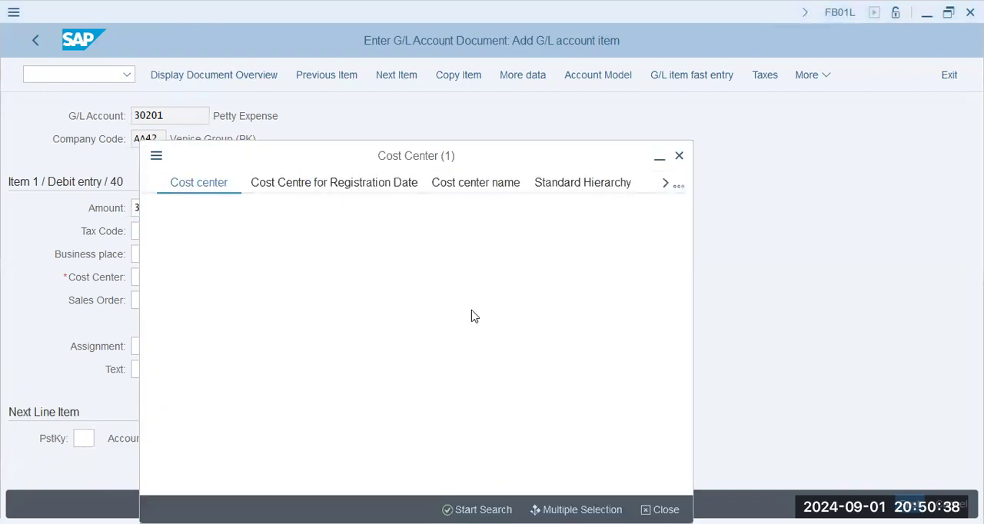
left_click_drag(338, 238, 265, 248)
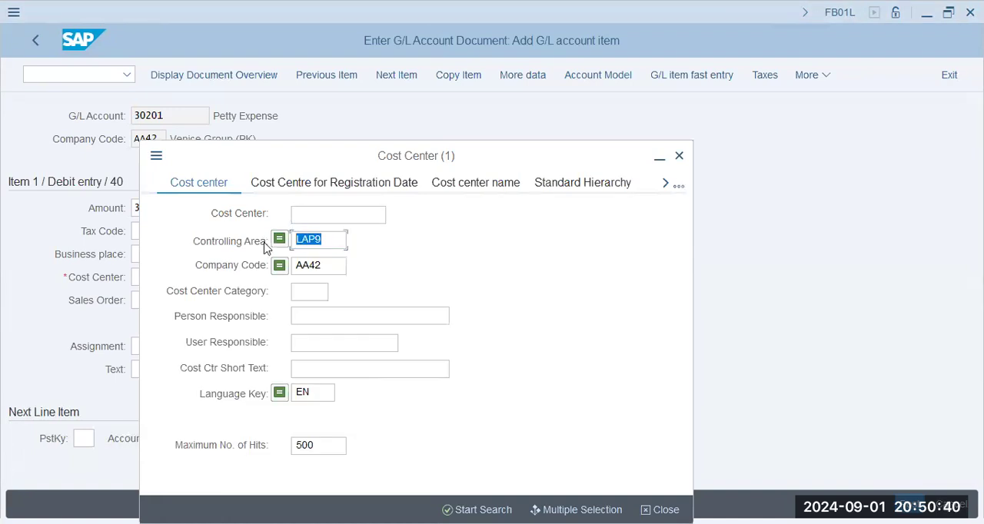
key("BackSpace")
left_click(262, 241)
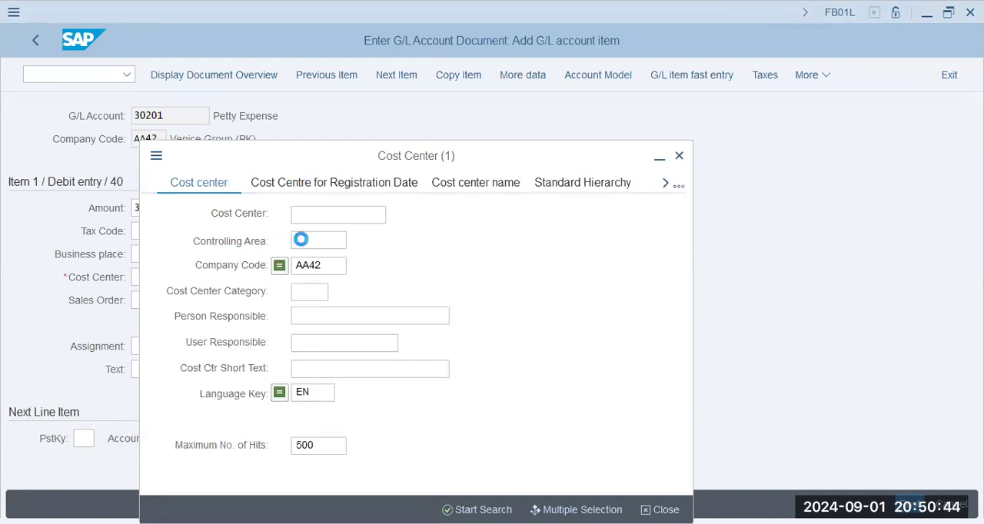
key("Return")
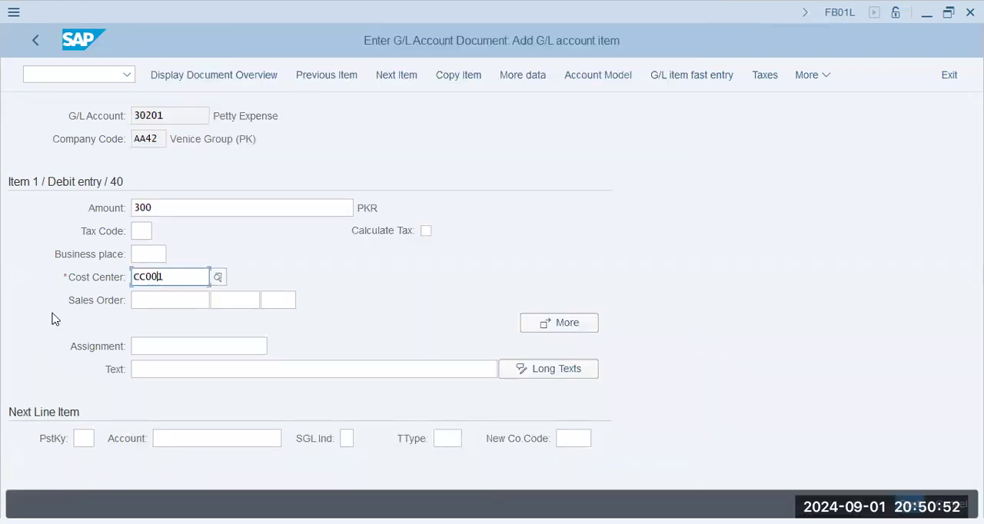
- Add a second line item with posting key 50 and G/L account 10101
left_click(83, 438)
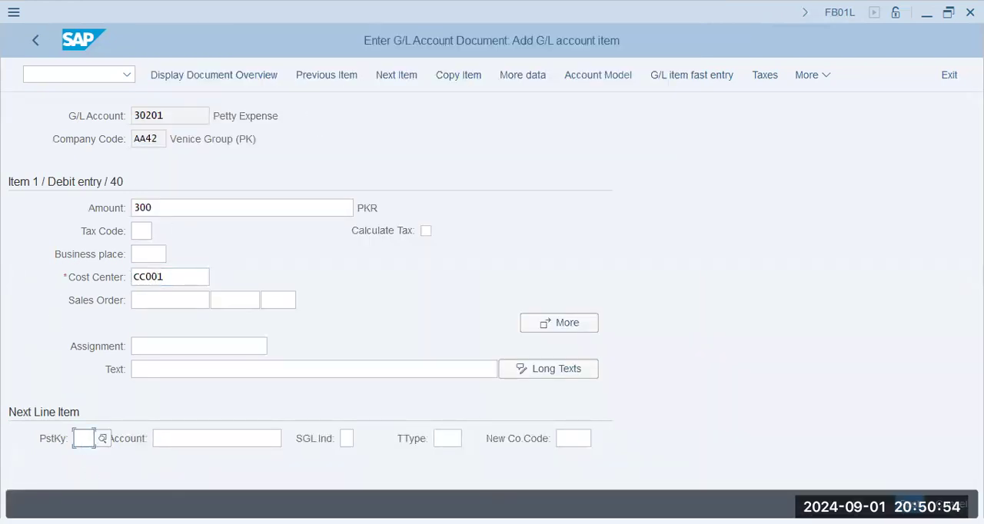
type("50")
key("Tab")
type("101010")
key("Return")
key("Return")
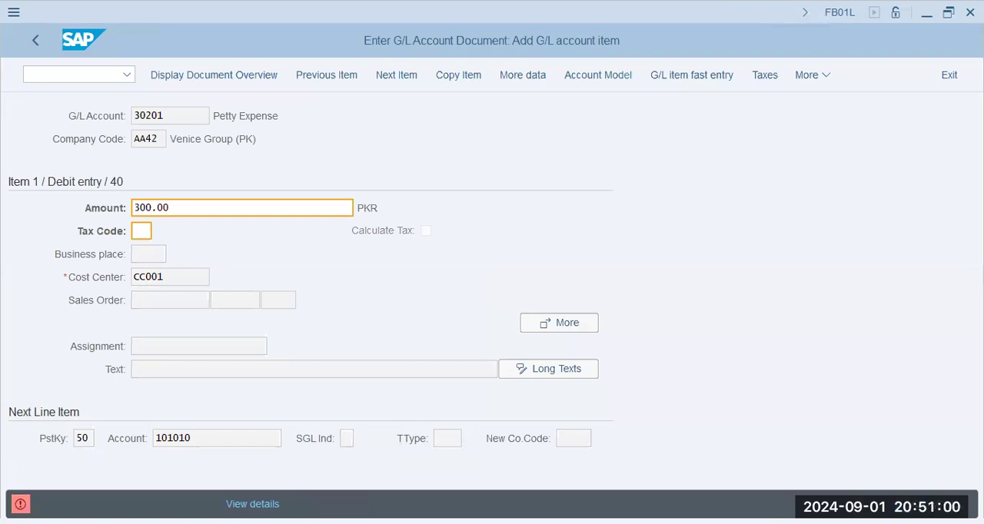
key("Tab")
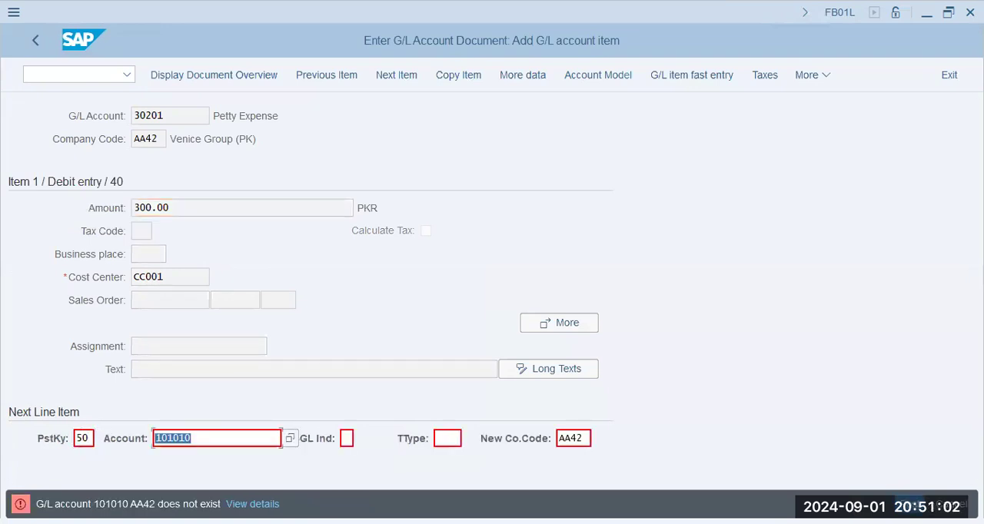
key("Right")
key("BackSpace")
key("Return")
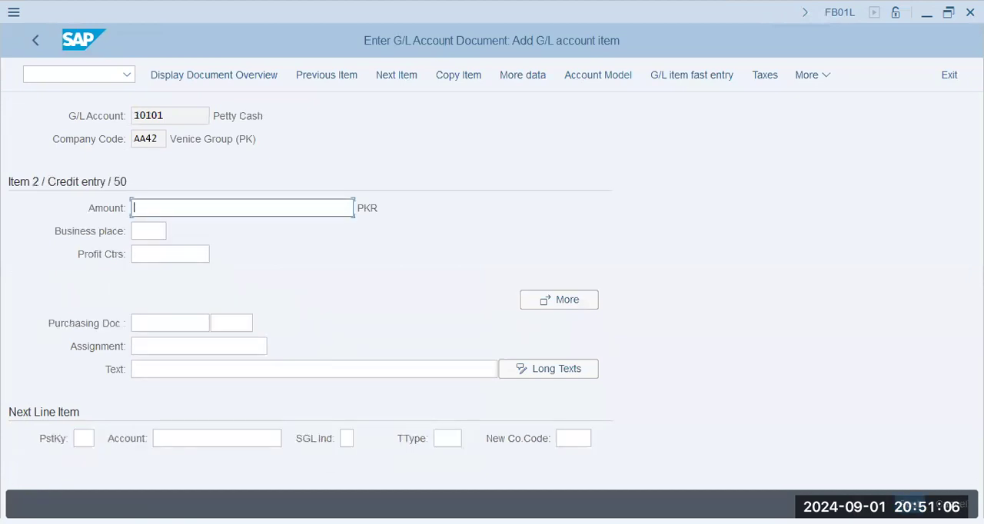
- Enter * as the amount of the Petty Cash credit item and 300 as its text
type("*")
key("Tab")
key("Tab")
key("Tab")
key("Tab")
key("Tab")
key("Tab")
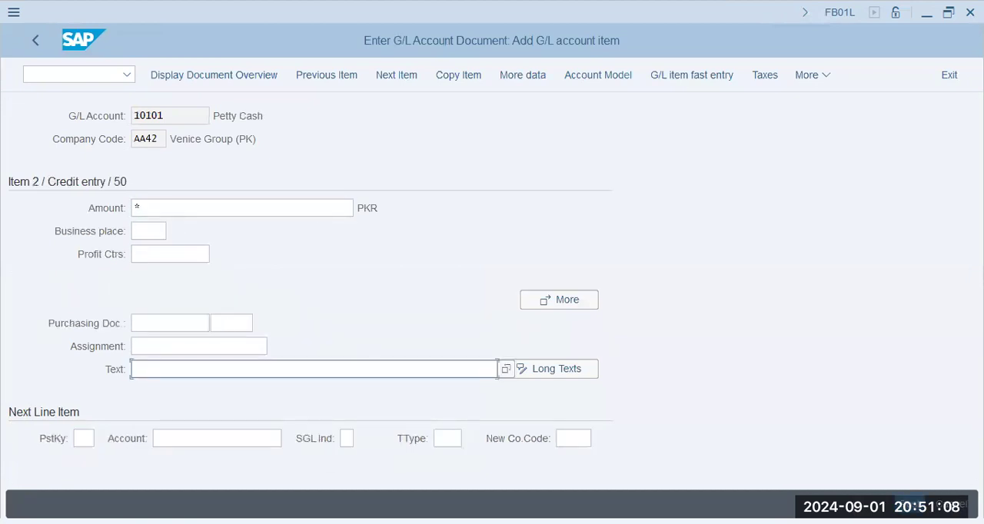
type("300")
key("Tab")
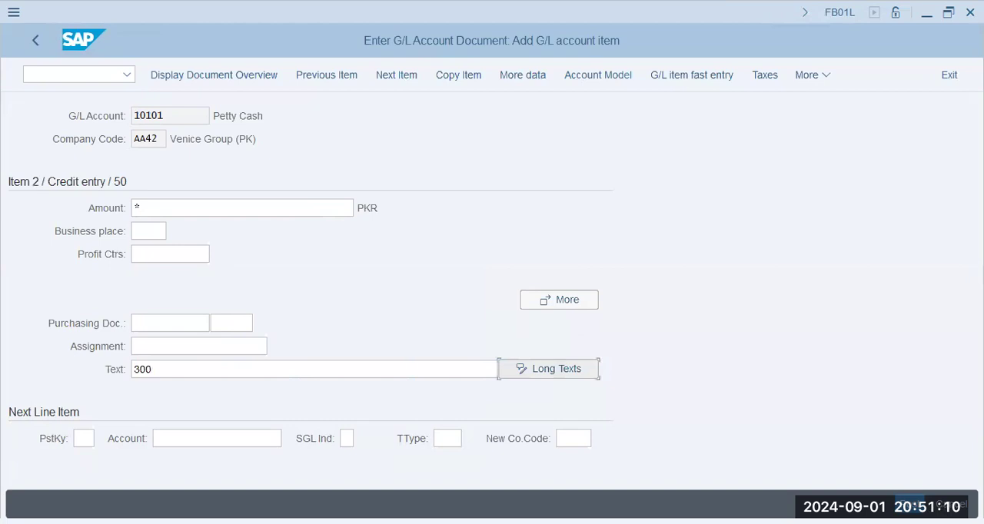
- Check the line items in the document overview and post the document
left_click(219, 78)
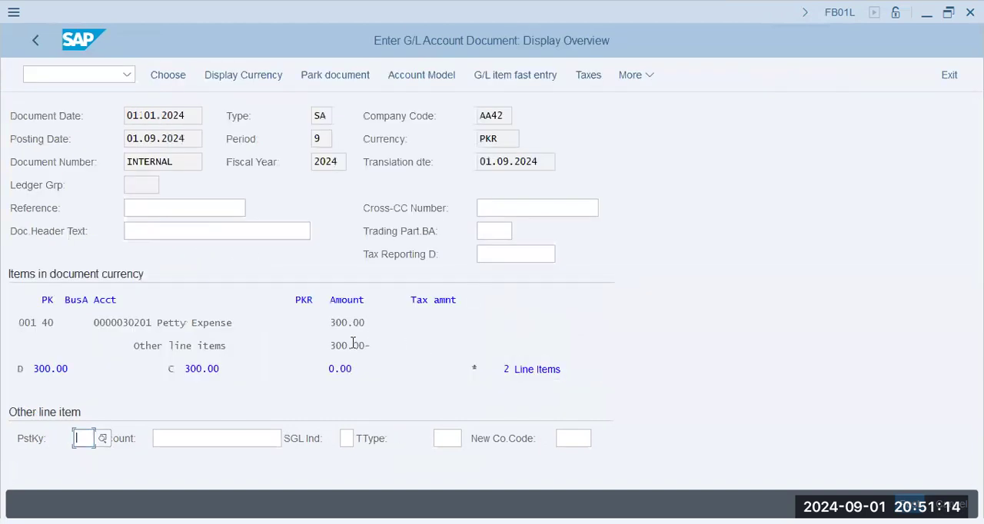
left_click(474, 345)
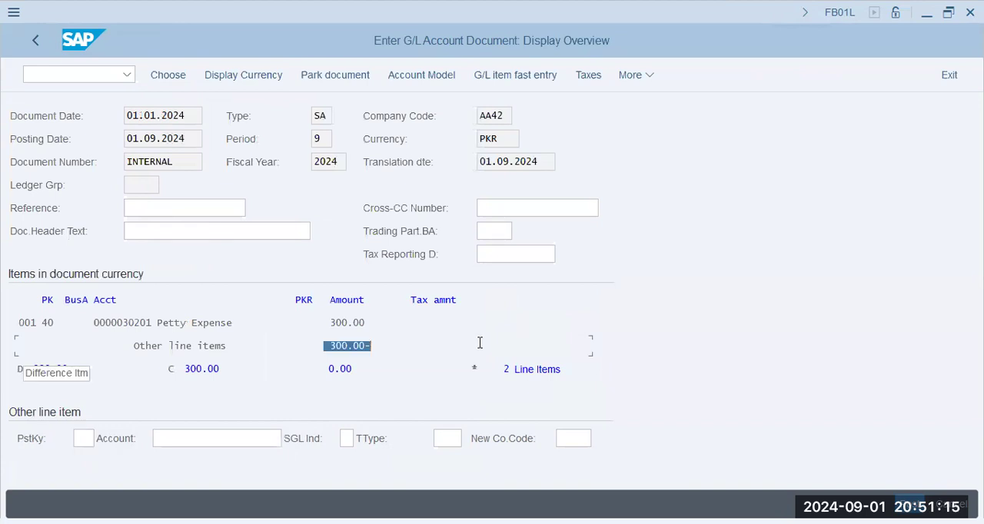
left_click(909, 504)
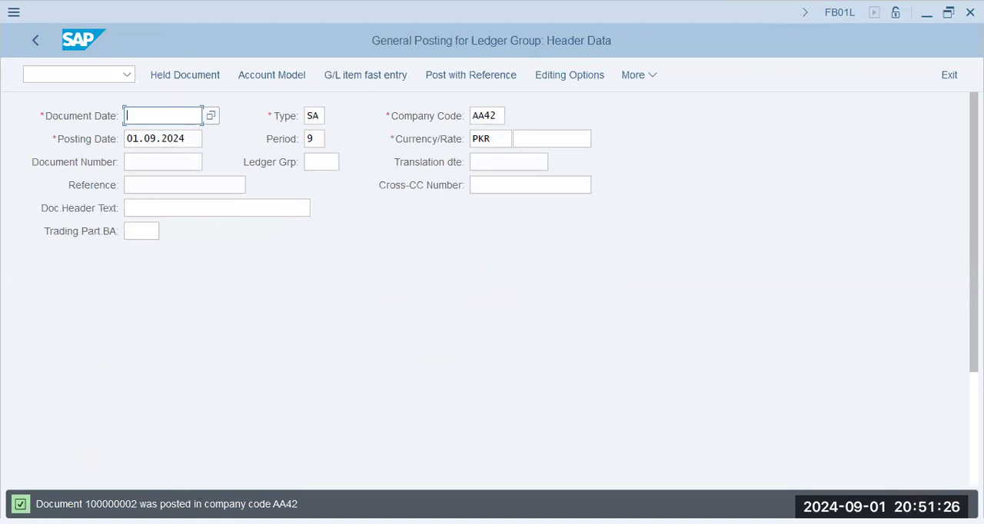
- Display the posted document and review its document number, posting date, fiscal year and period
left_click(633, 74)
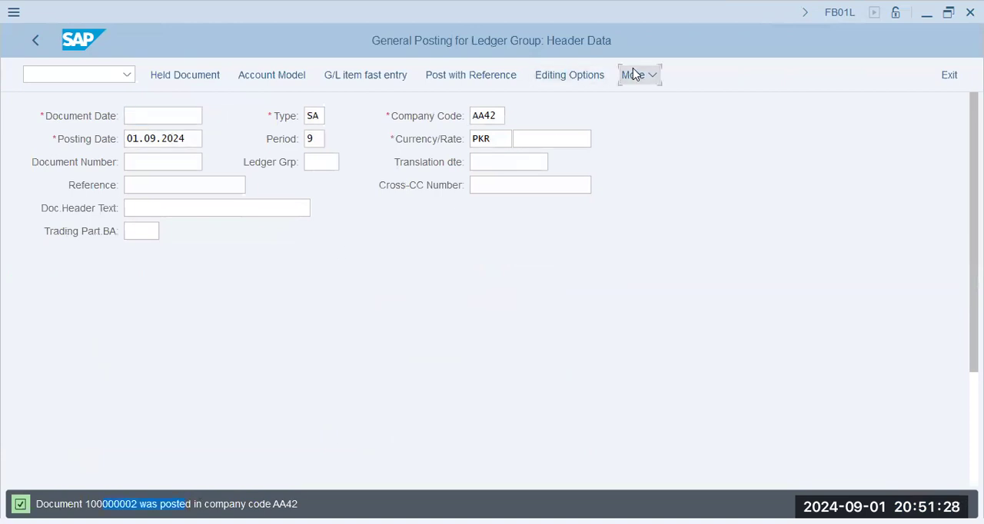
mouse_move(657, 125)
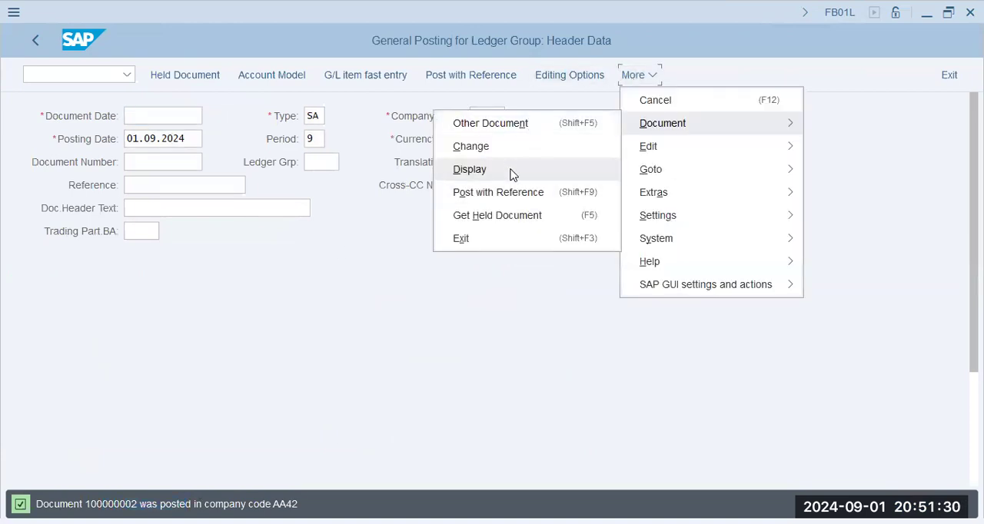
left_click(470, 169)
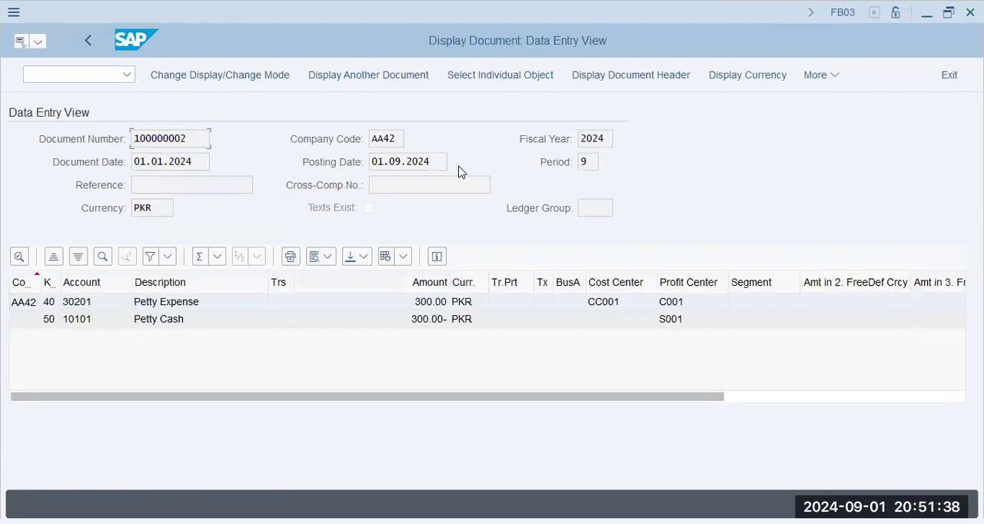
double_click(442, 166)
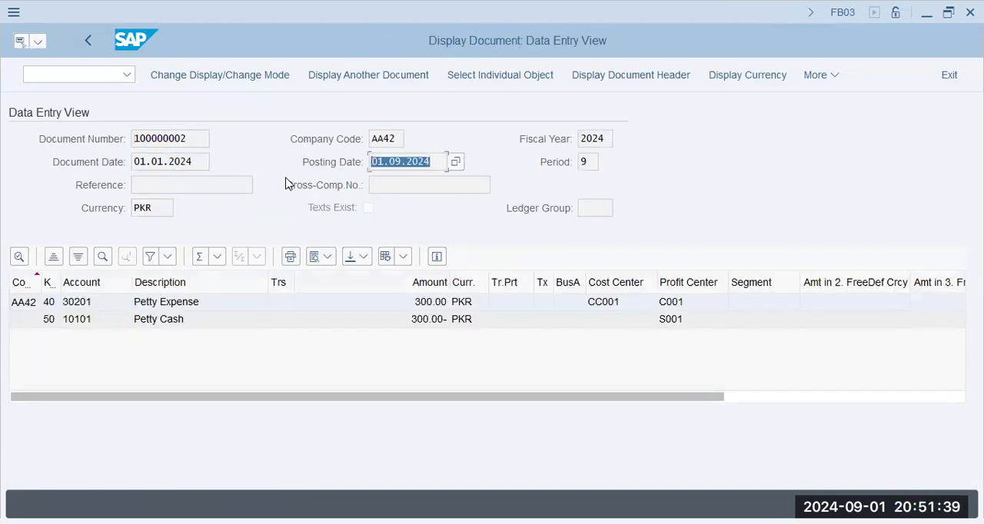
double_click(201, 138)
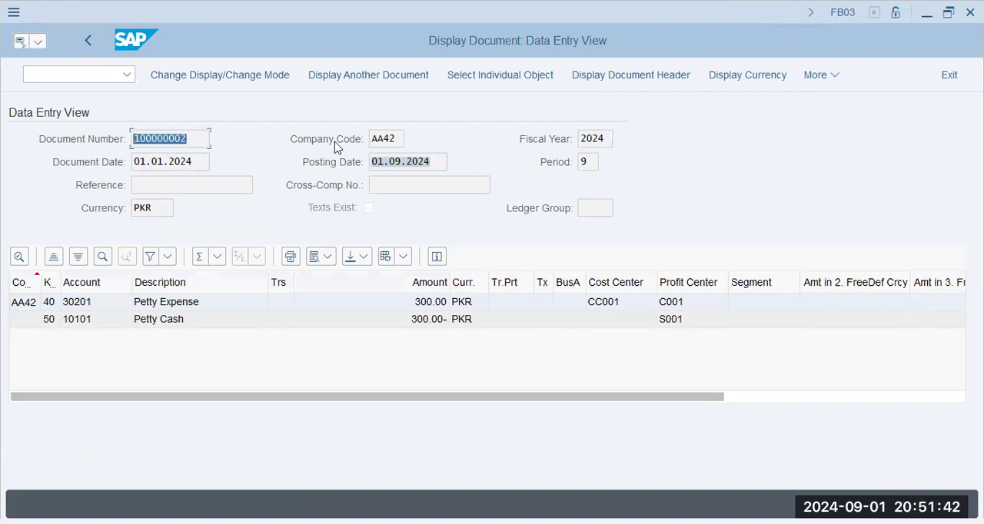
double_click(607, 136)
double_click(586, 161)
left_click(589, 155)
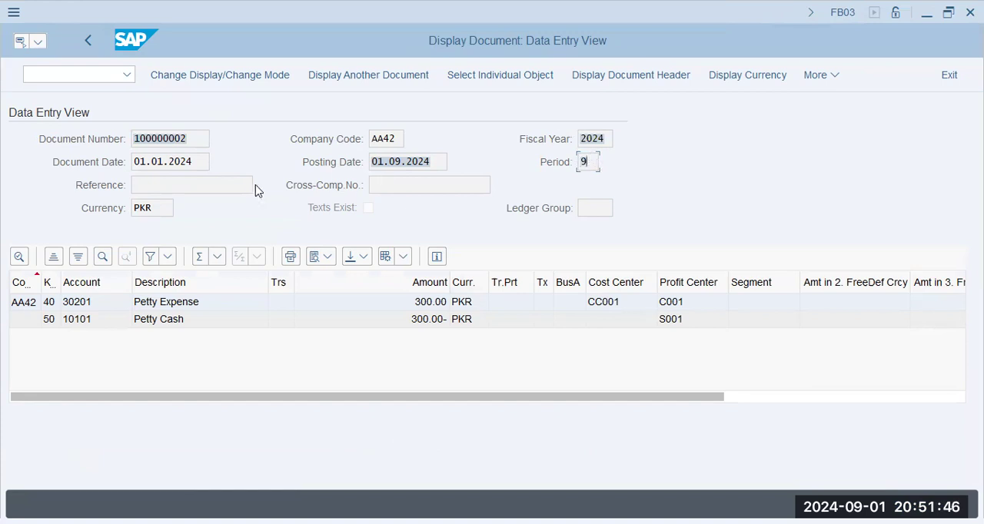